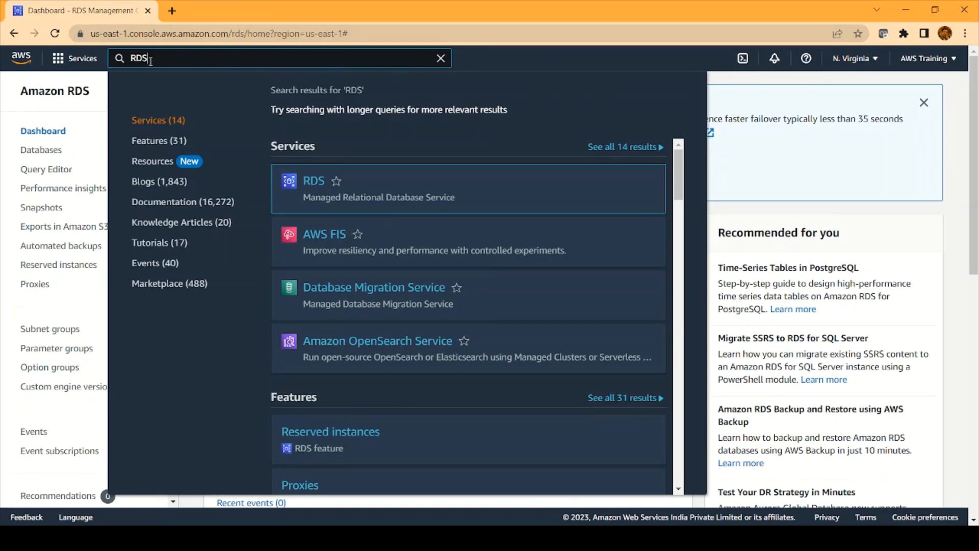
Open the RDS service dashboard from the services search results
mouse_move(320, 187)
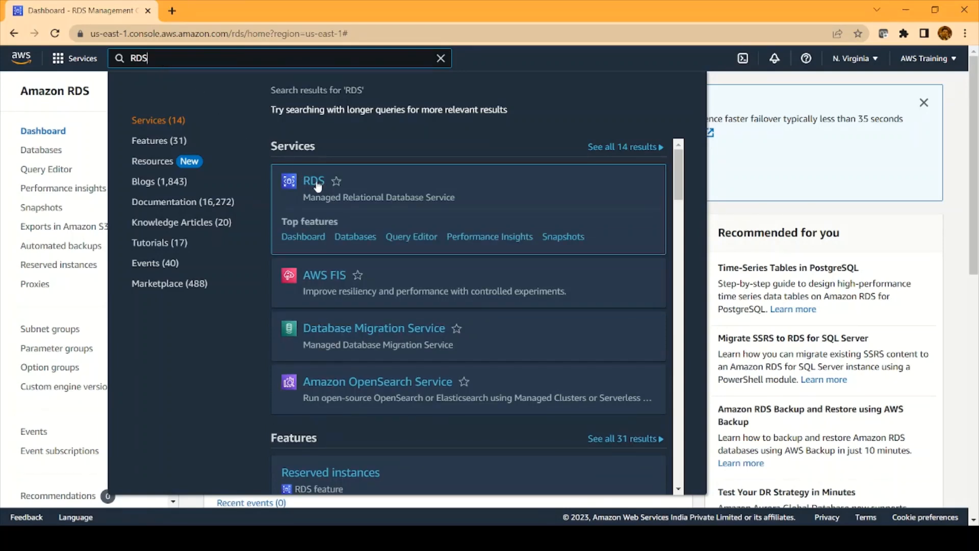
left_click(317, 184)
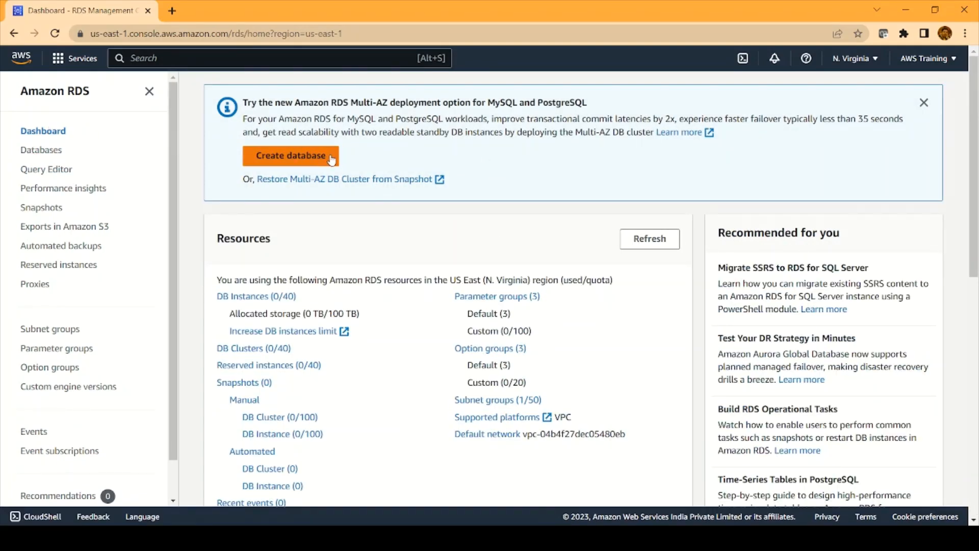
Start creating a new database and review the creation methods and engine types
left_click(300, 162)
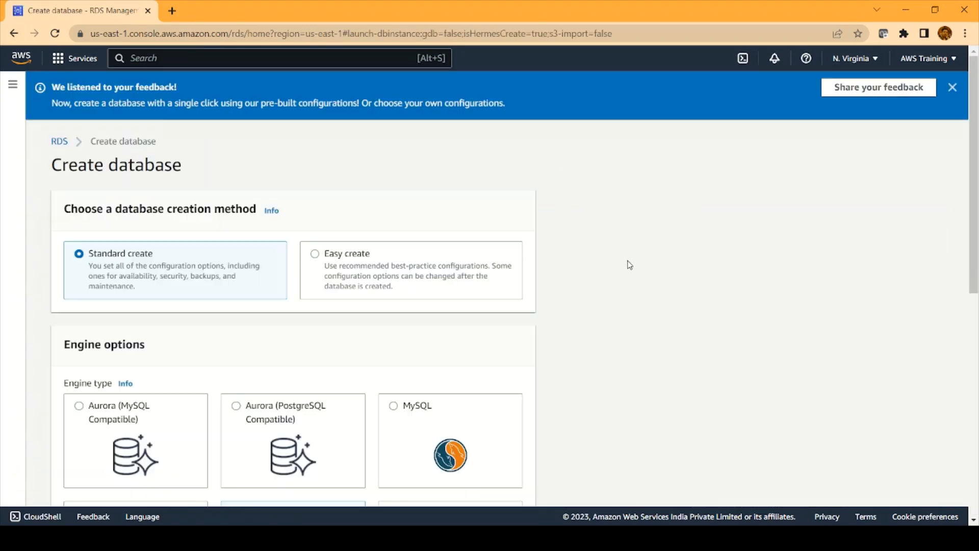
scroll(629, 239, "down", 1)
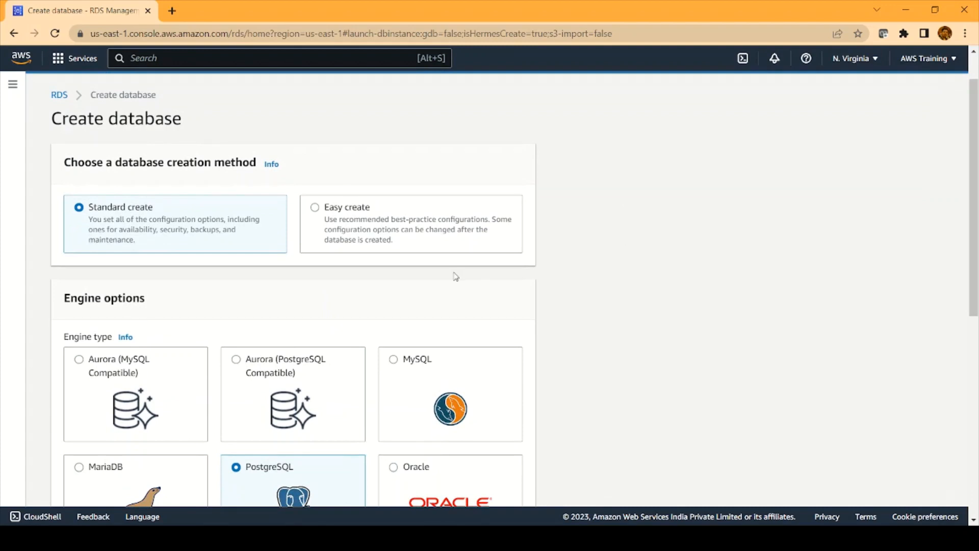
scroll(182, 265, "down", 1)
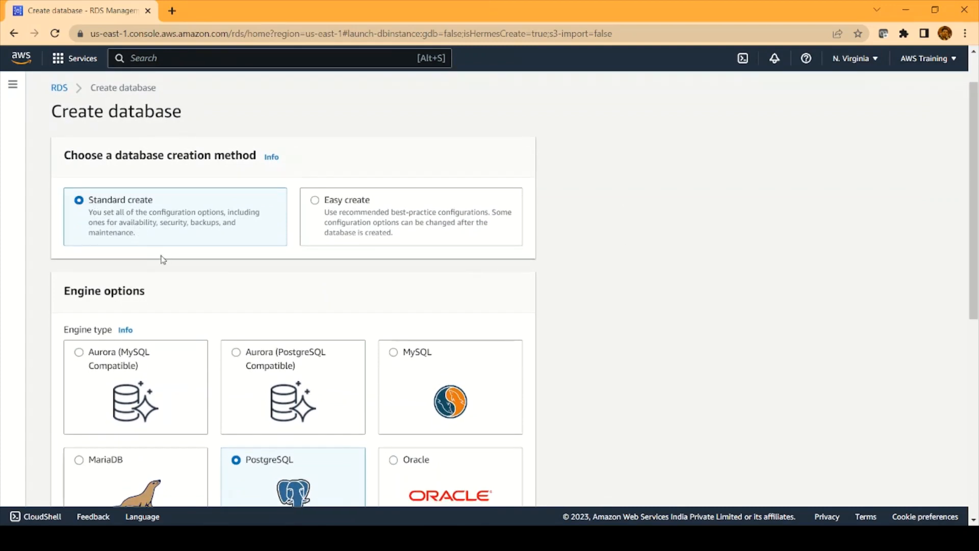
scroll(164, 260, "down", 2)
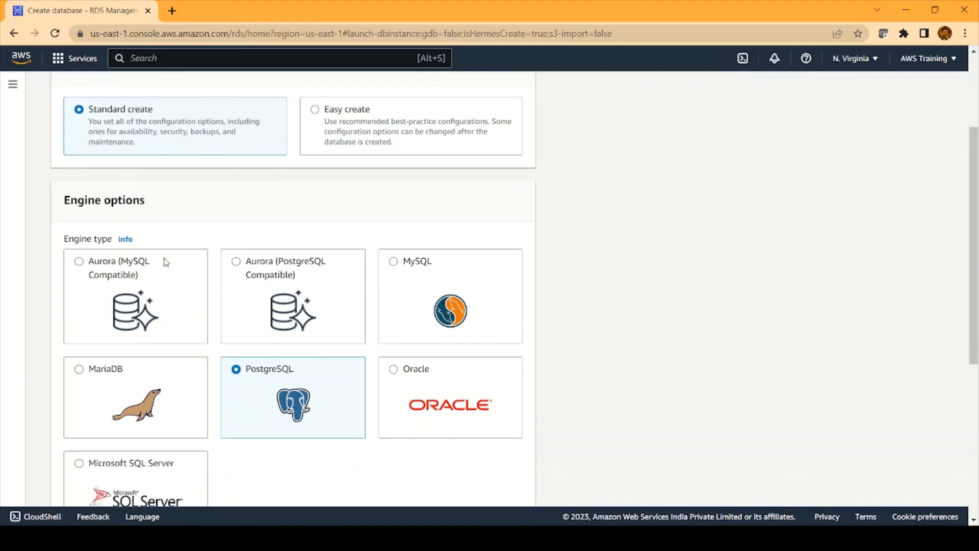
scroll(166, 262, "down", 1)
scroll(166, 262, "down", 1)
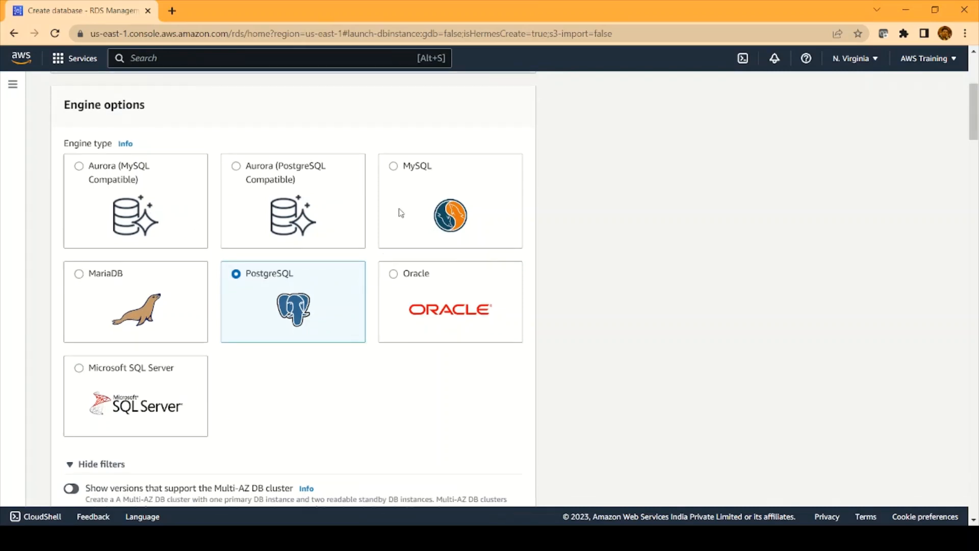
Choose MySQL as the database engine
left_click(394, 193)
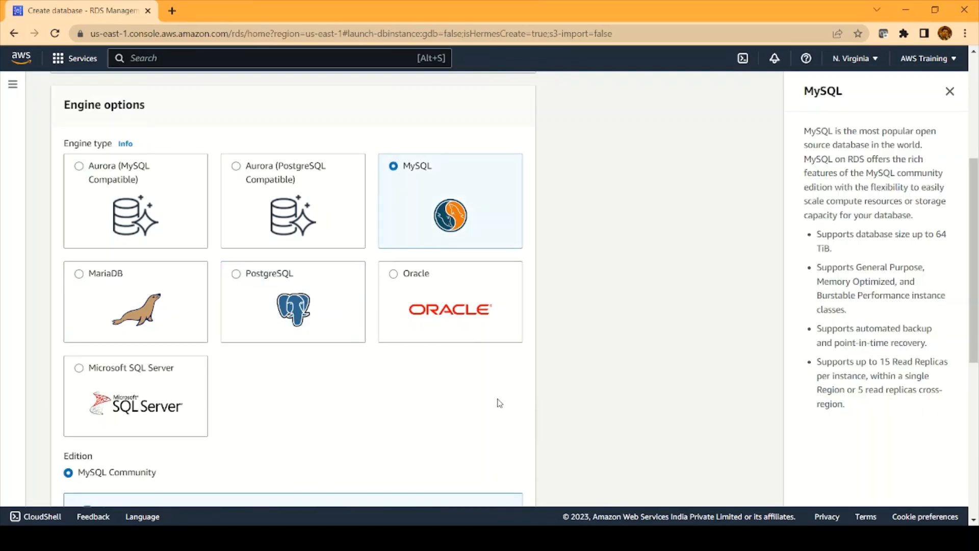
scroll(500, 403, "down", 4)
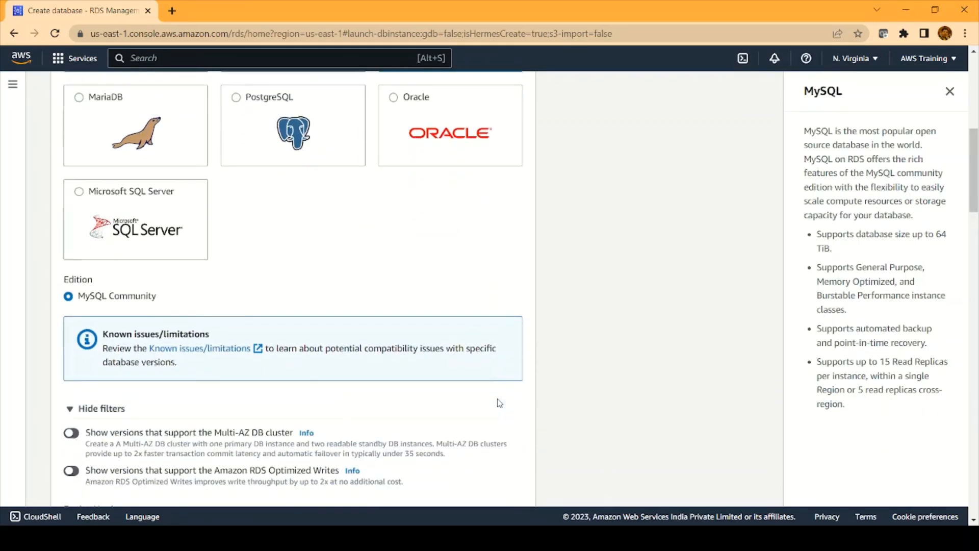
scroll(499, 403, "down", 1)
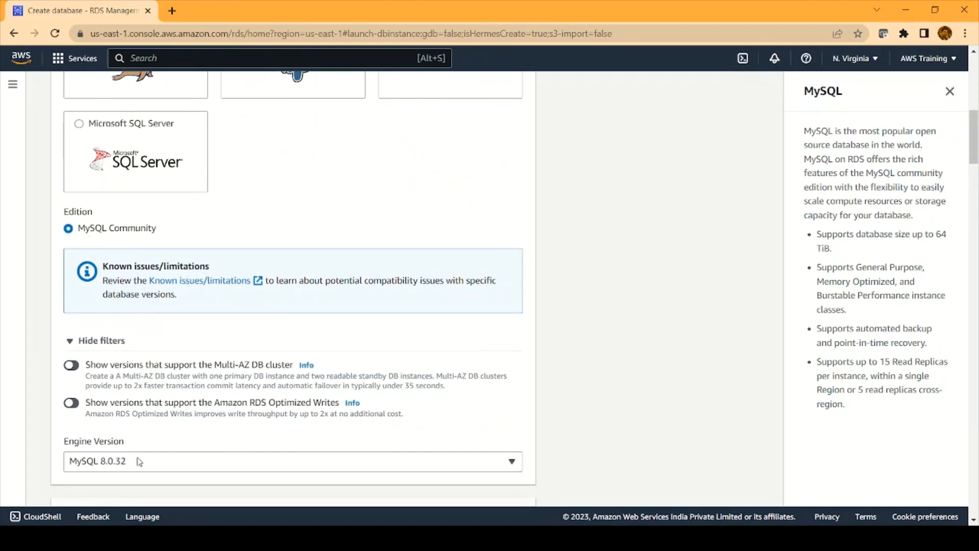
scroll(433, 411, "down", 3)
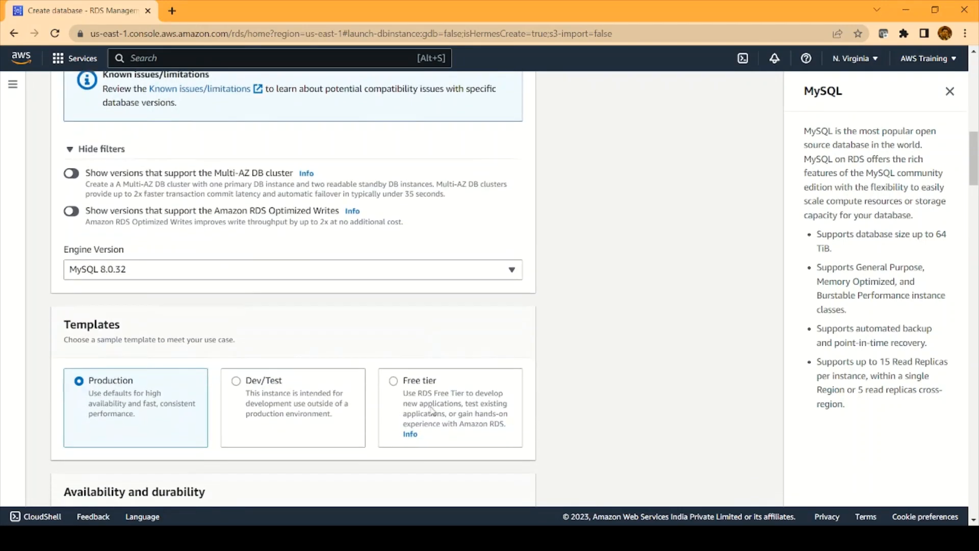
scroll(433, 410, "down", 3)
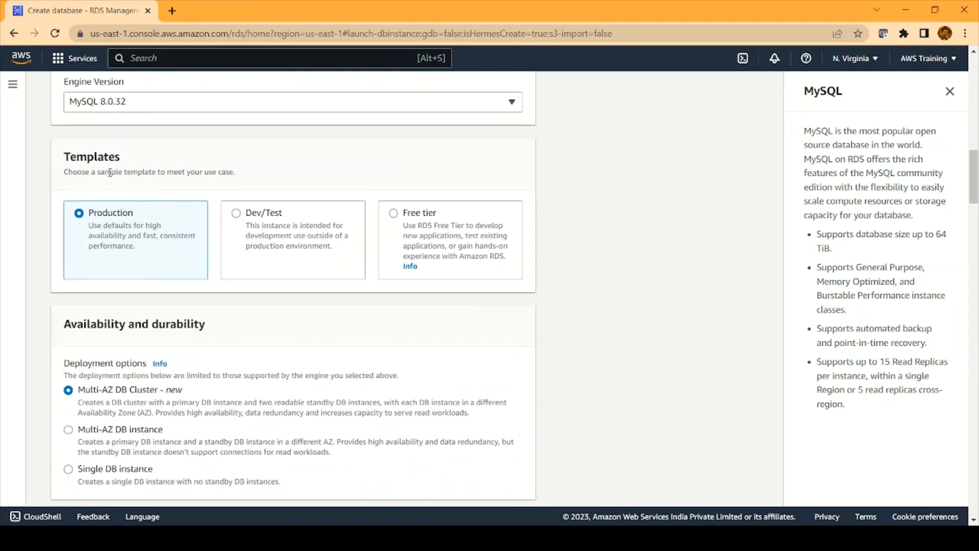
Select the Free tier template, restricting deployment to a single DB instance
left_click(395, 214)
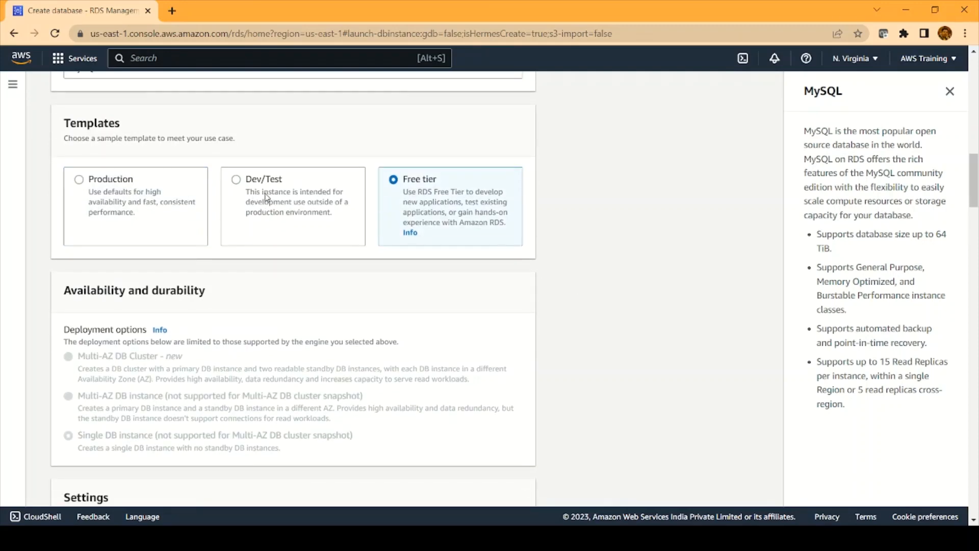
scroll(306, 269, "down", 1)
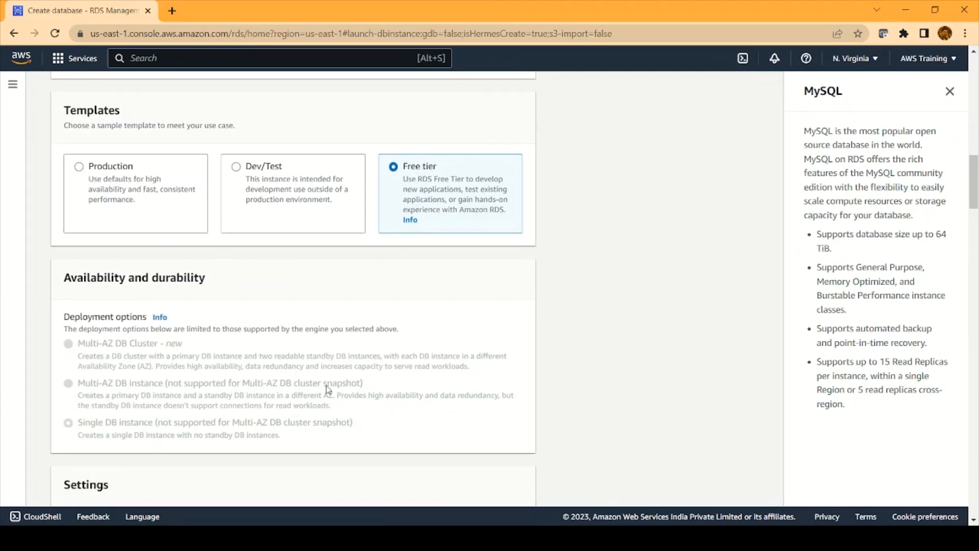
scroll(329, 388, "down", 1)
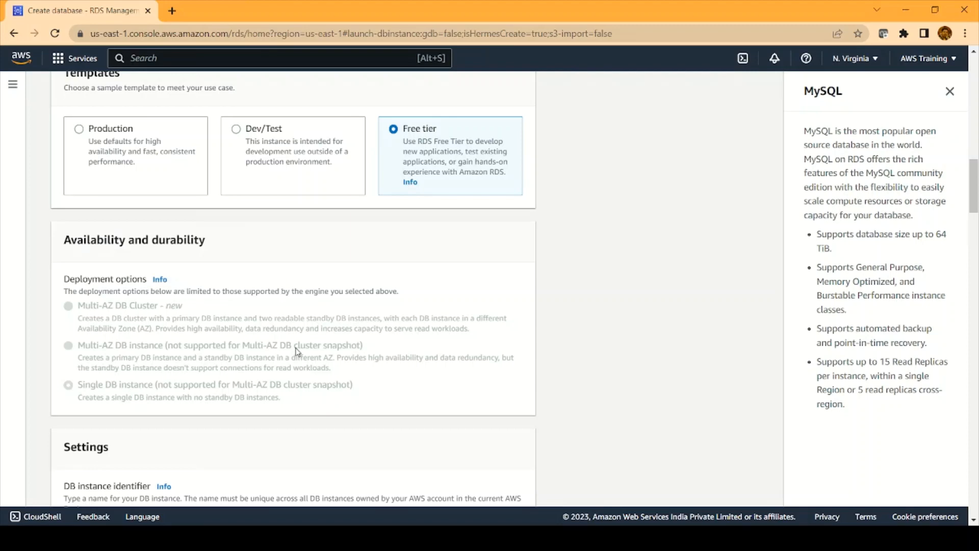
scroll(296, 351, "down", 1)
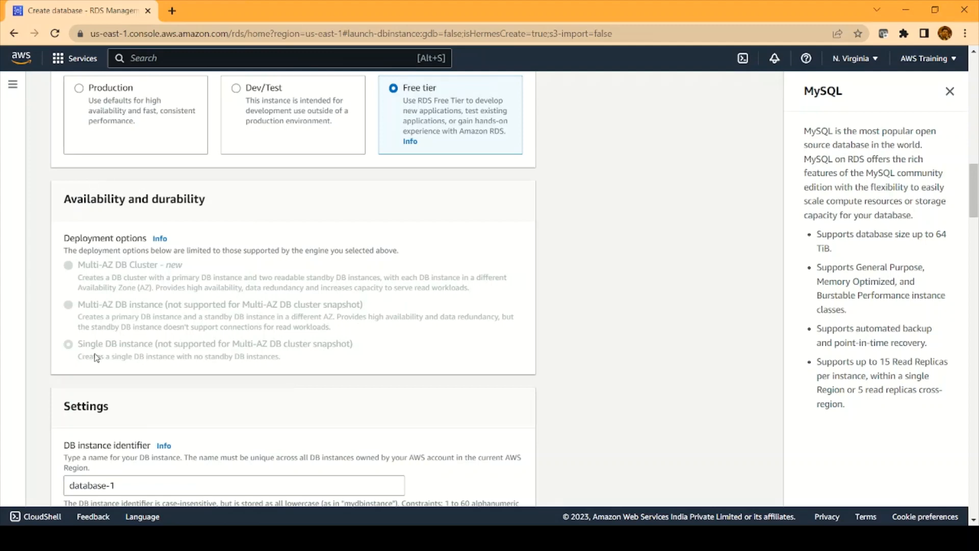
scroll(95, 357, "down", 1)
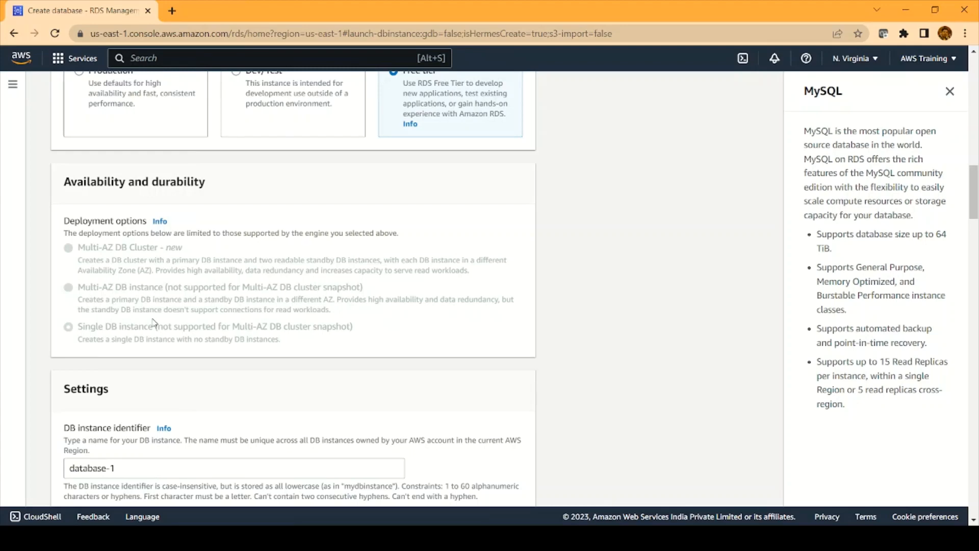
scroll(153, 321, "down", 6)
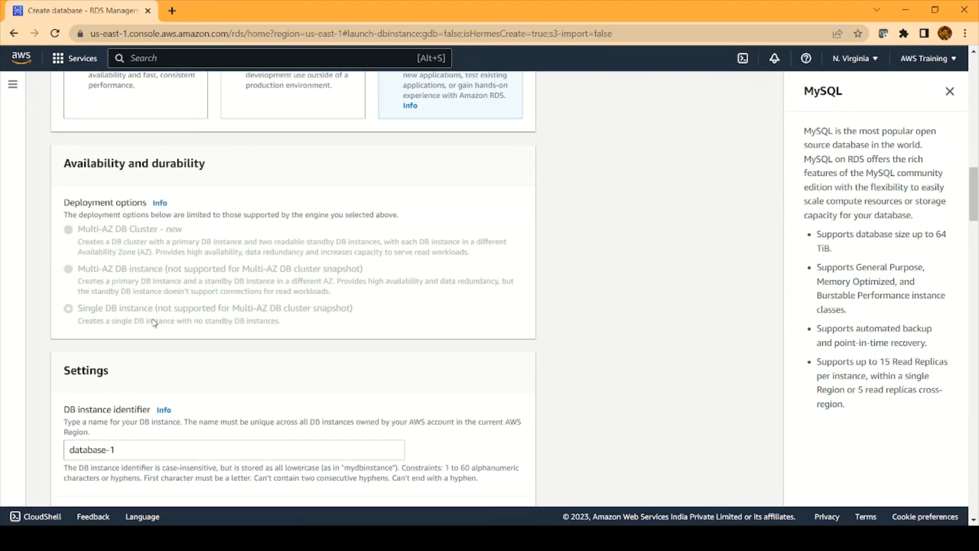
scroll(153, 321, "down", 6)
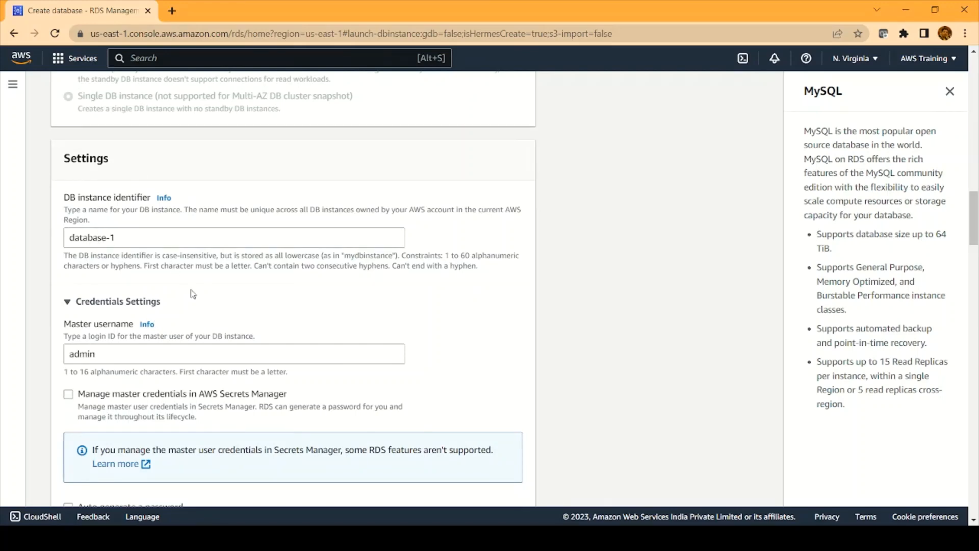
Enter the master password and repeat it in Confirm master password
scroll(191, 291, "down", 7)
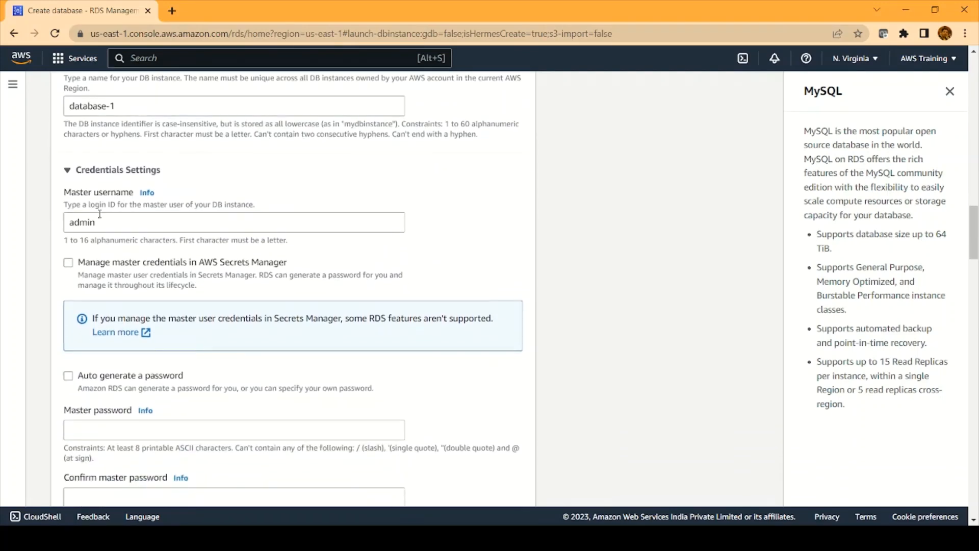
scroll(103, 225, "down", 4)
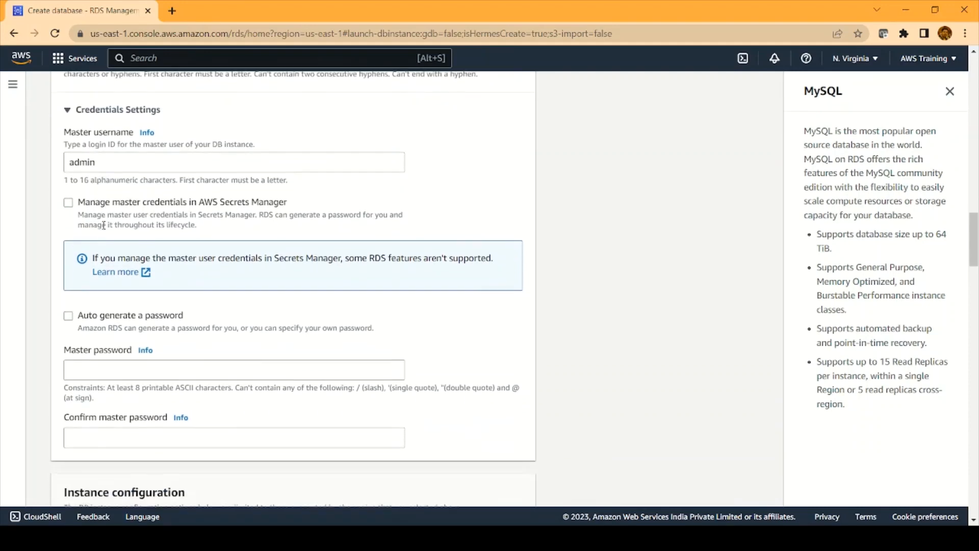
left_click(104, 342)
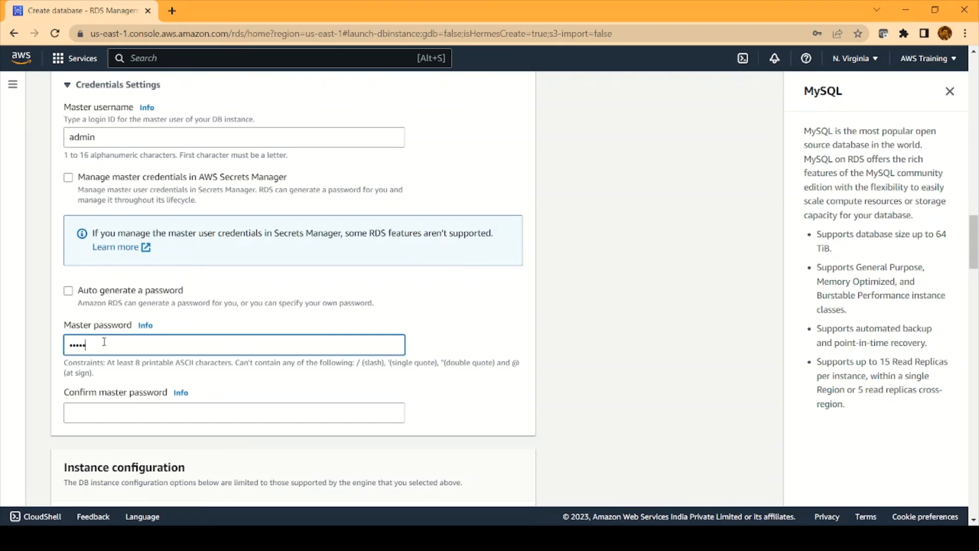
left_click(93, 415)
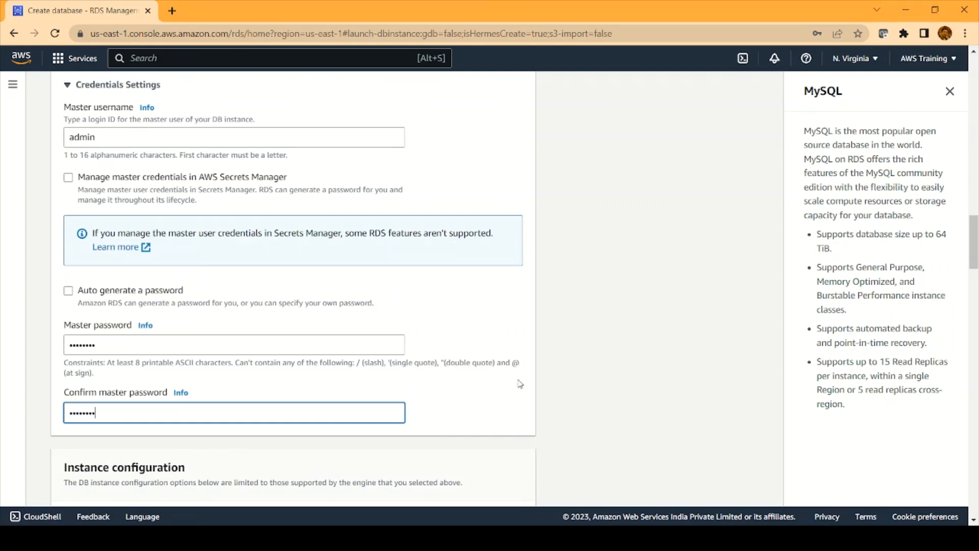
scroll(529, 383, "down", 1)
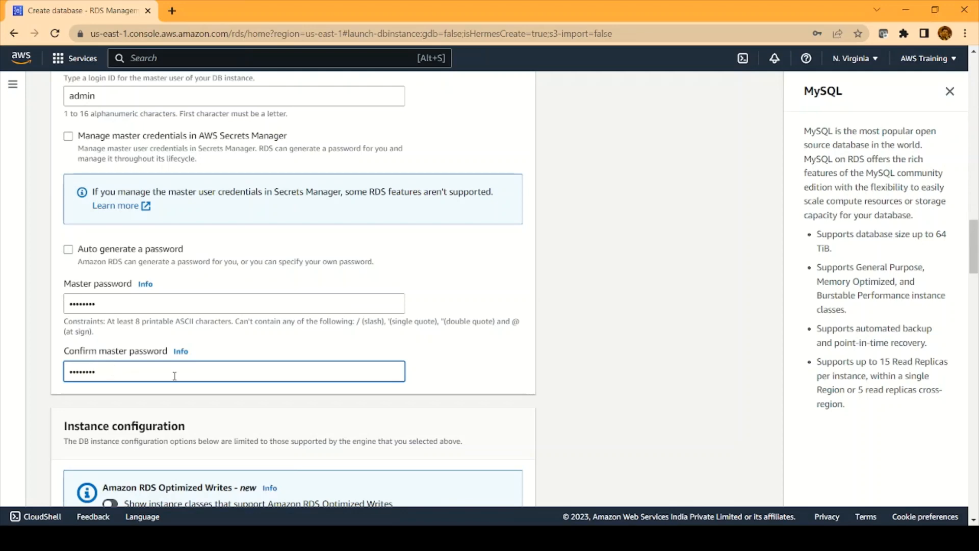
scroll(175, 376, "down", 2)
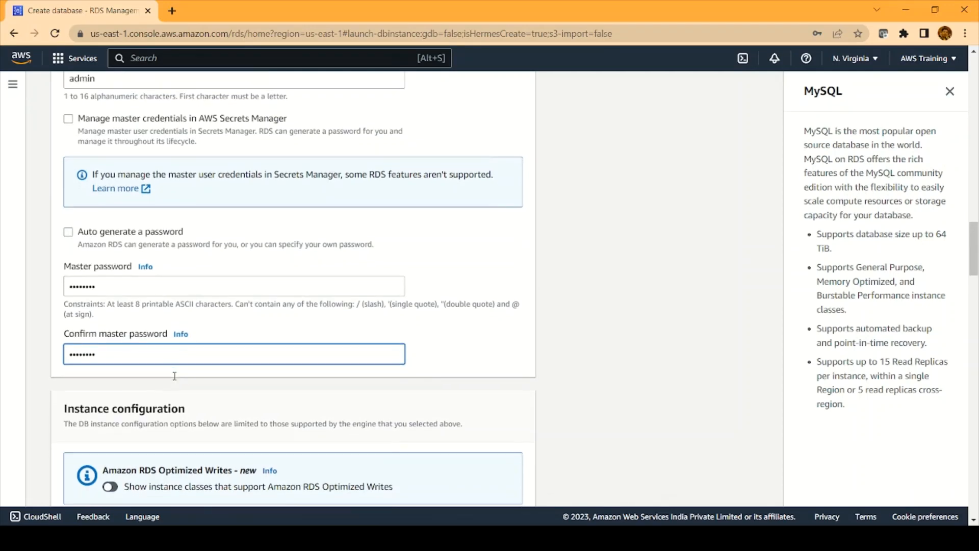
scroll(175, 376, "down", 3)
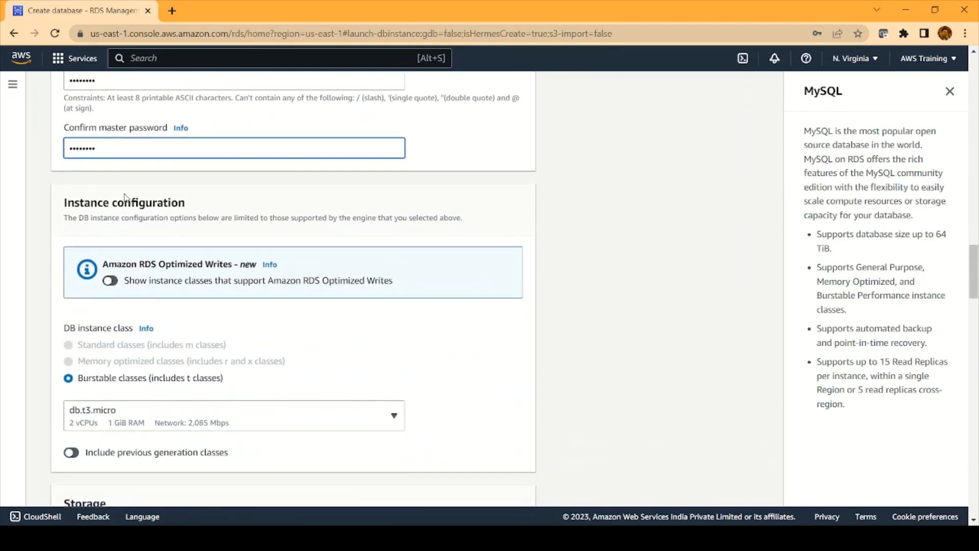
Disable storage autoscaling, keeping 20 GiB allocated storage, and move on to Connectivity
scroll(159, 390, "down", 1)
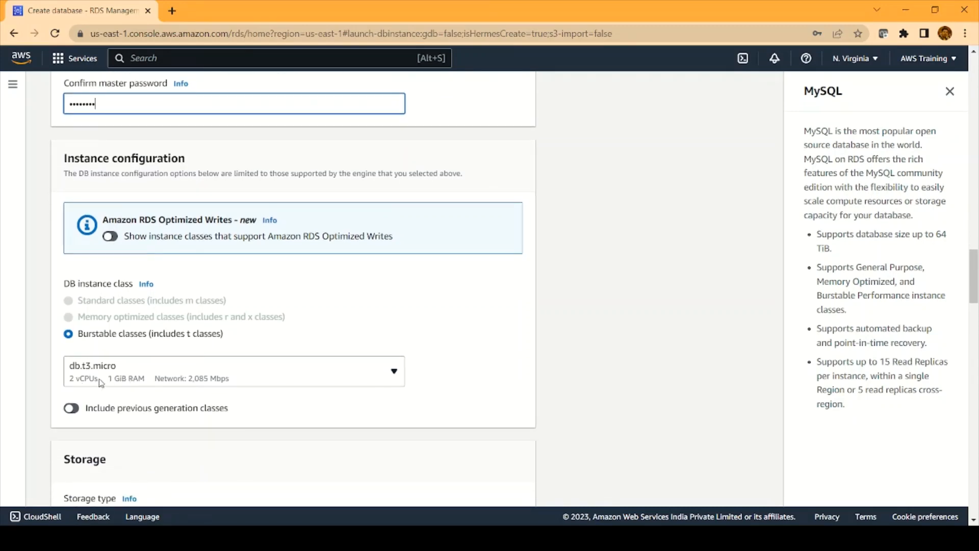
scroll(132, 374, "down", 1)
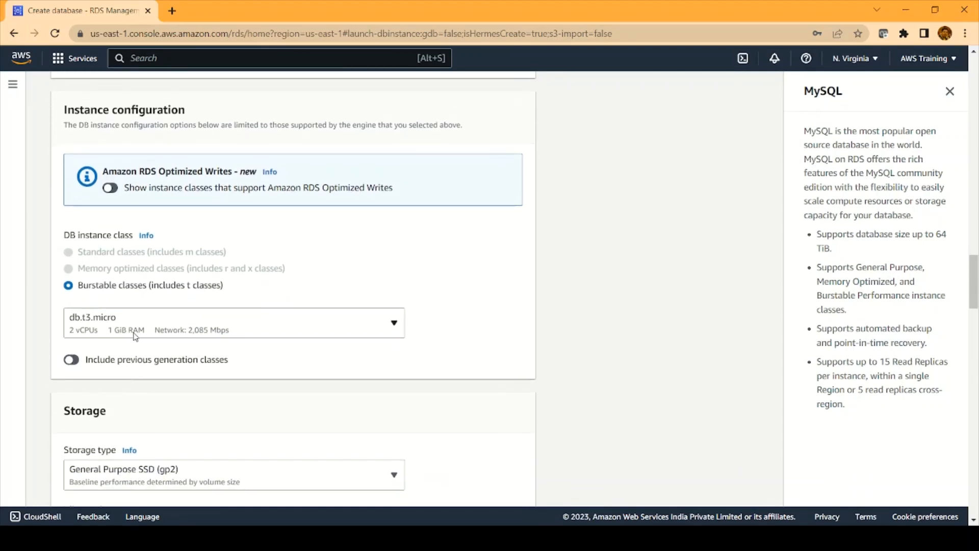
scroll(302, 399, "down", 2)
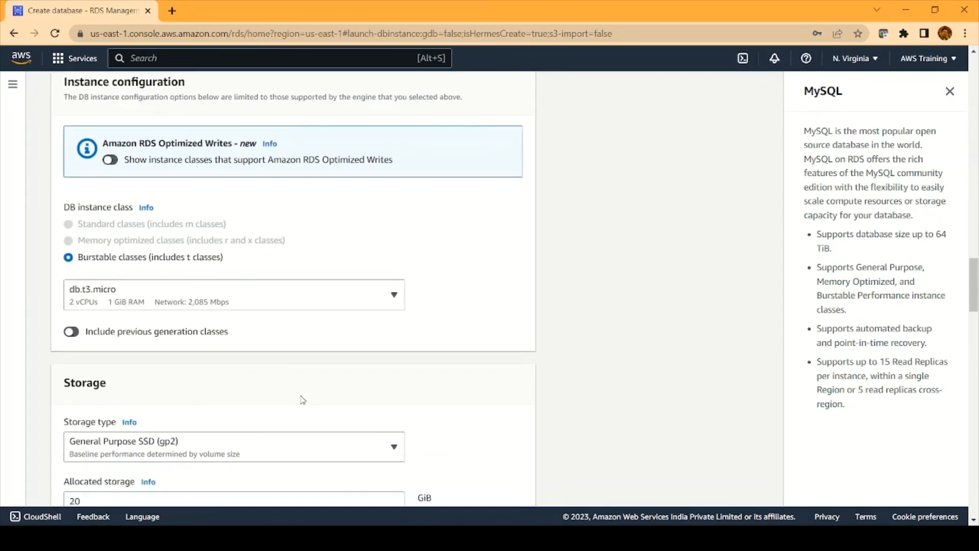
scroll(301, 400, "down", 3)
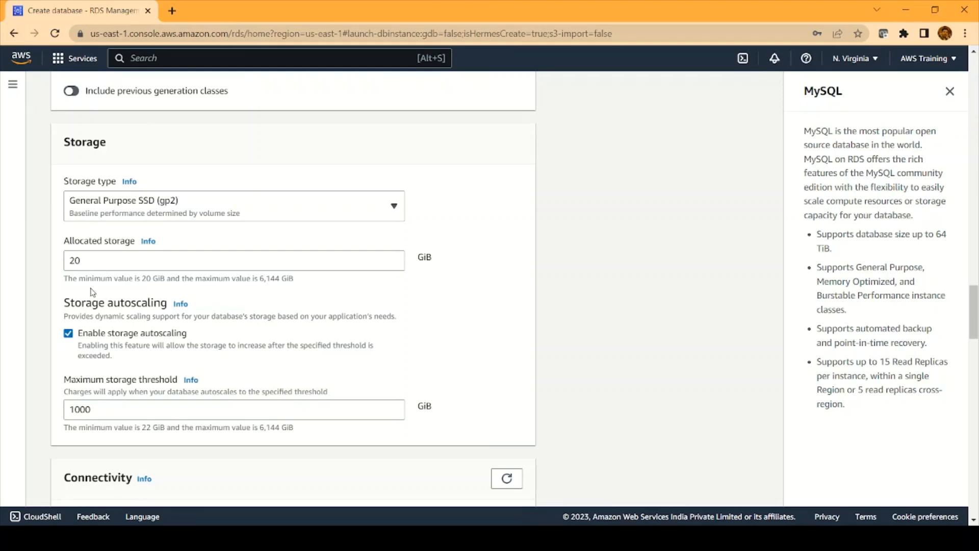
left_click(69, 334)
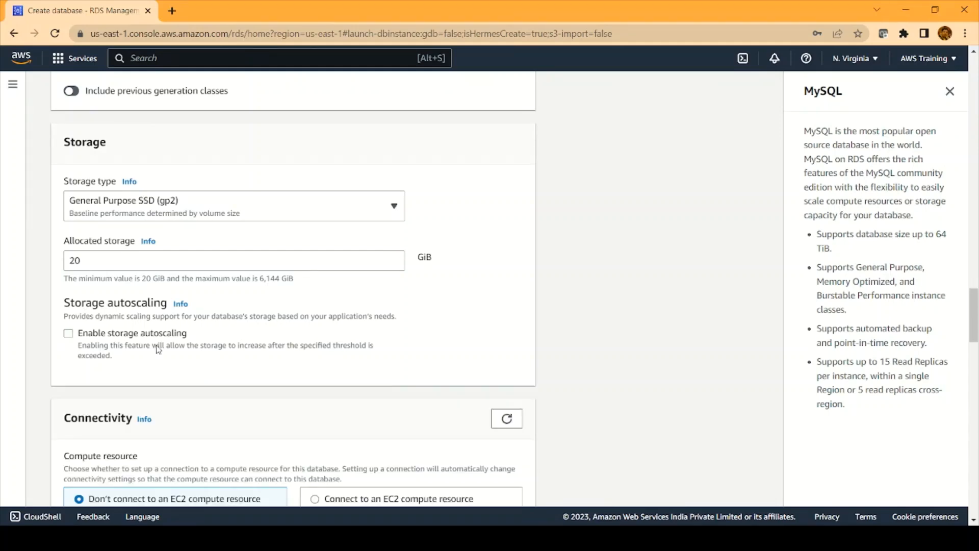
scroll(158, 348, "down", 2)
scroll(158, 349, "down", 4)
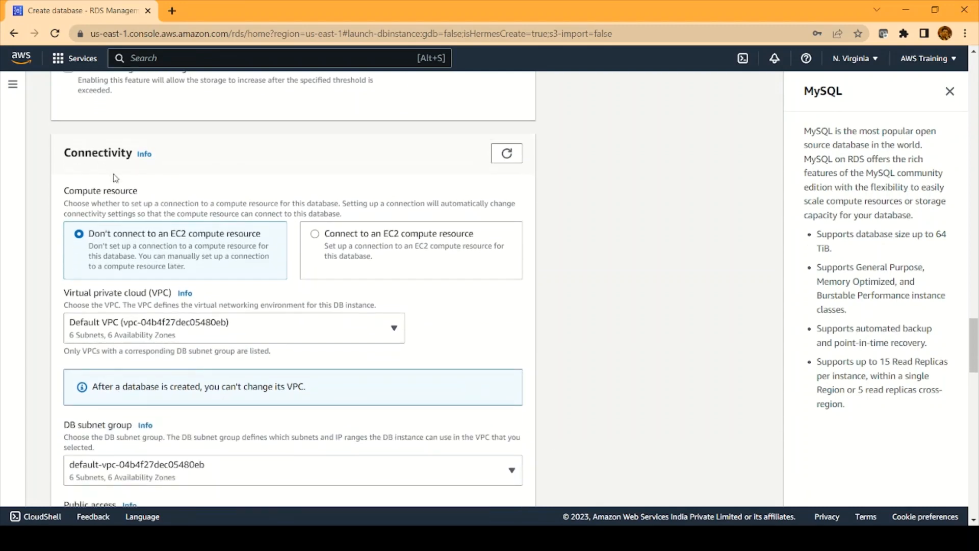
scroll(146, 261, "down", 1)
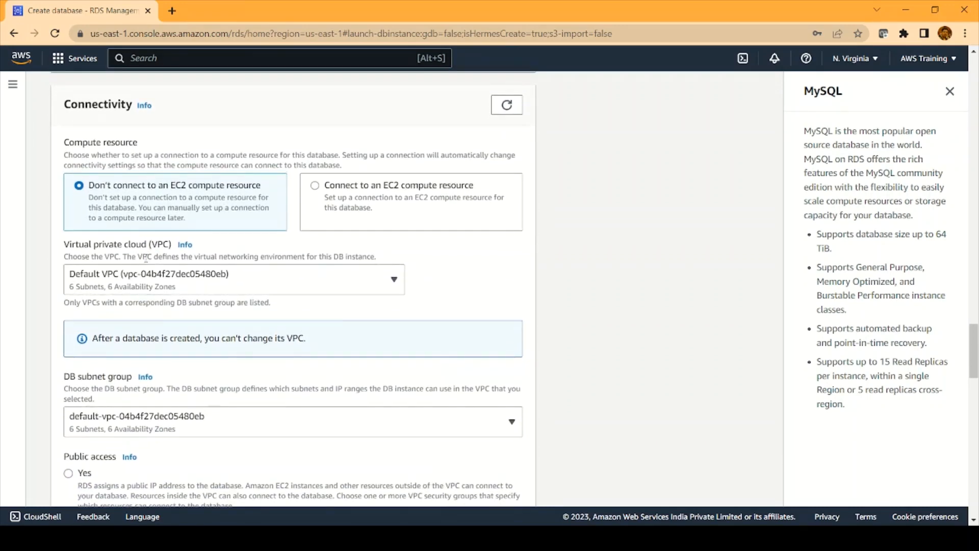
scroll(159, 332, "down", 1)
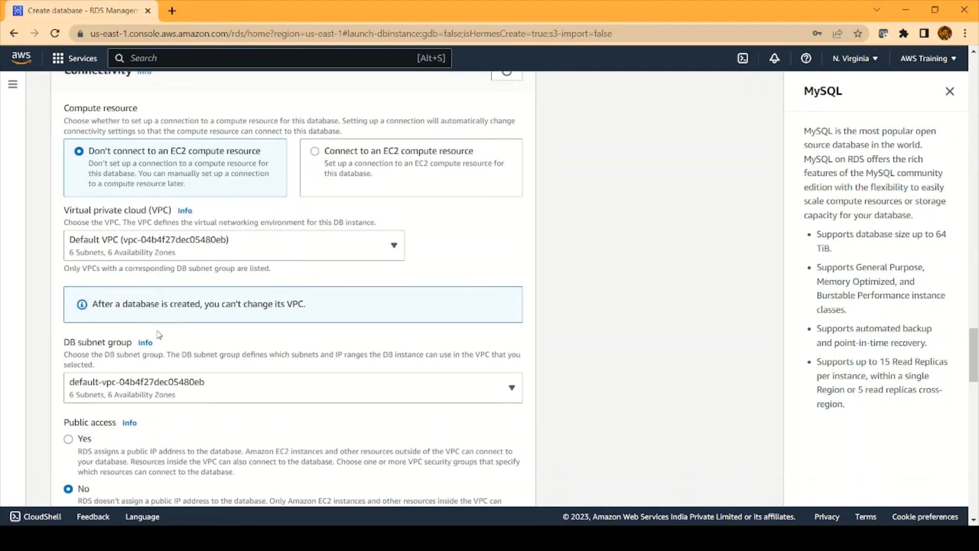
scroll(164, 308, "down", 2)
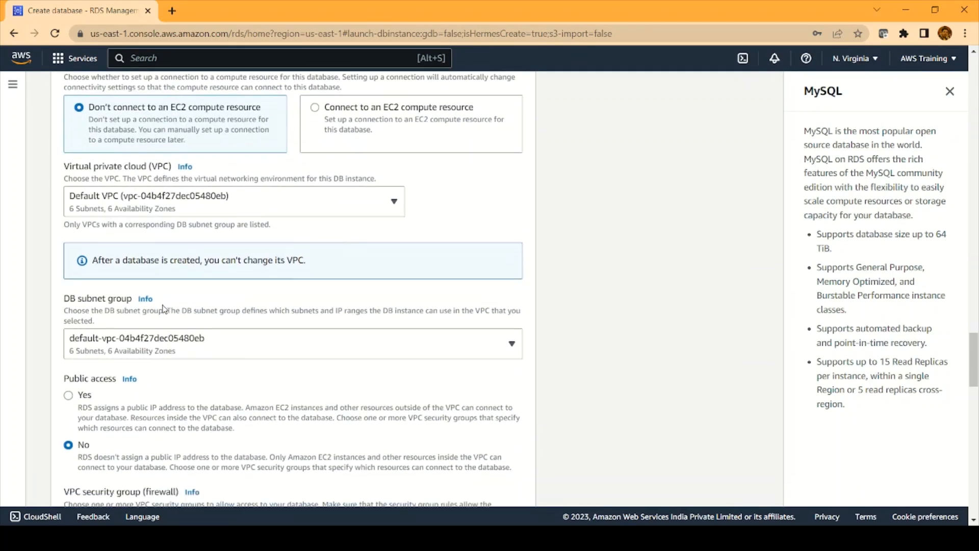
scroll(164, 309, "down", 2)
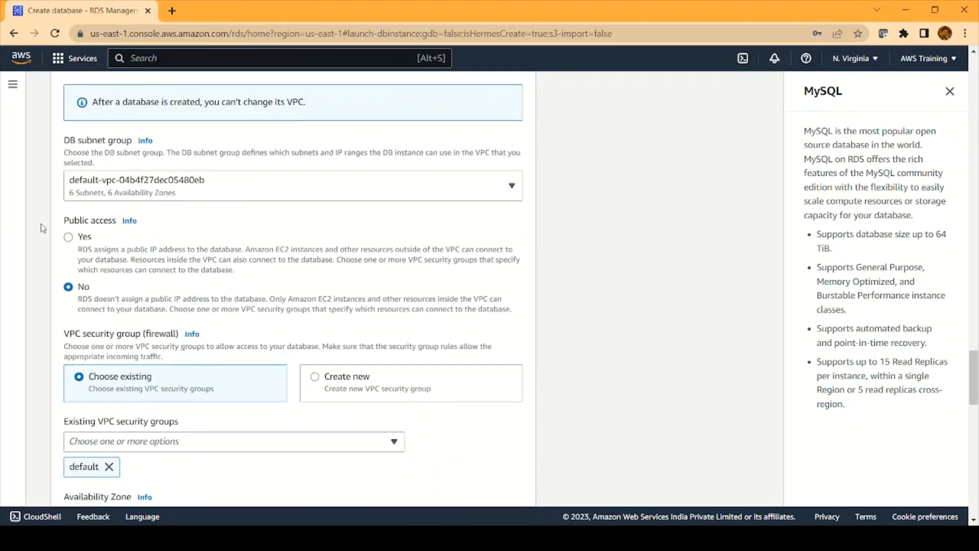
Set Public access to Yes and add a new VPC security group named rds-sg1
left_click(69, 238)
scroll(207, 250, "down", 3)
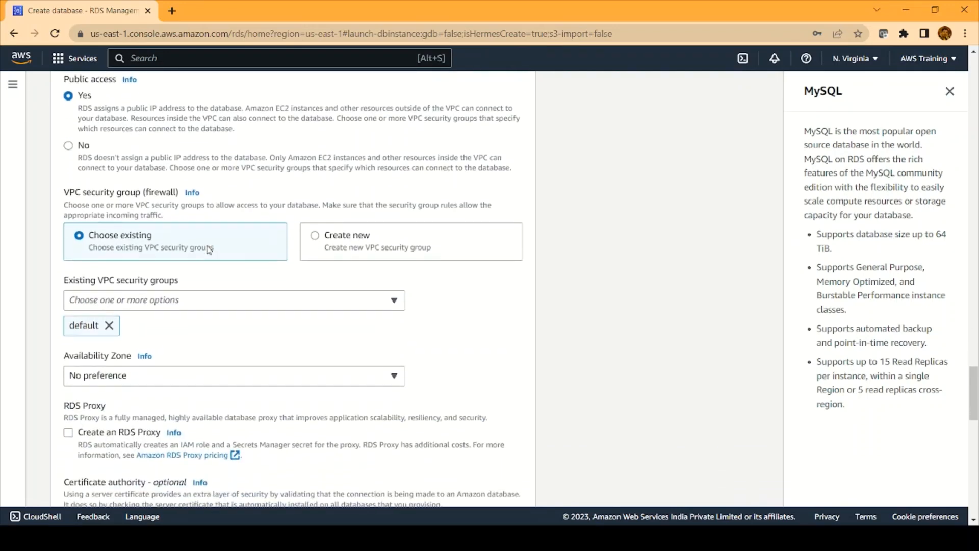
scroll(237, 280, "down", 1)
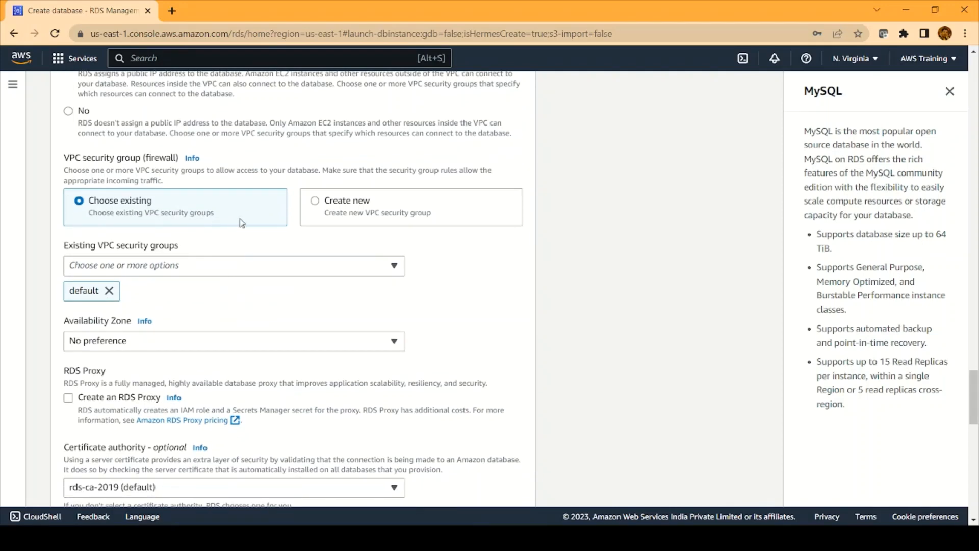
left_click(317, 201)
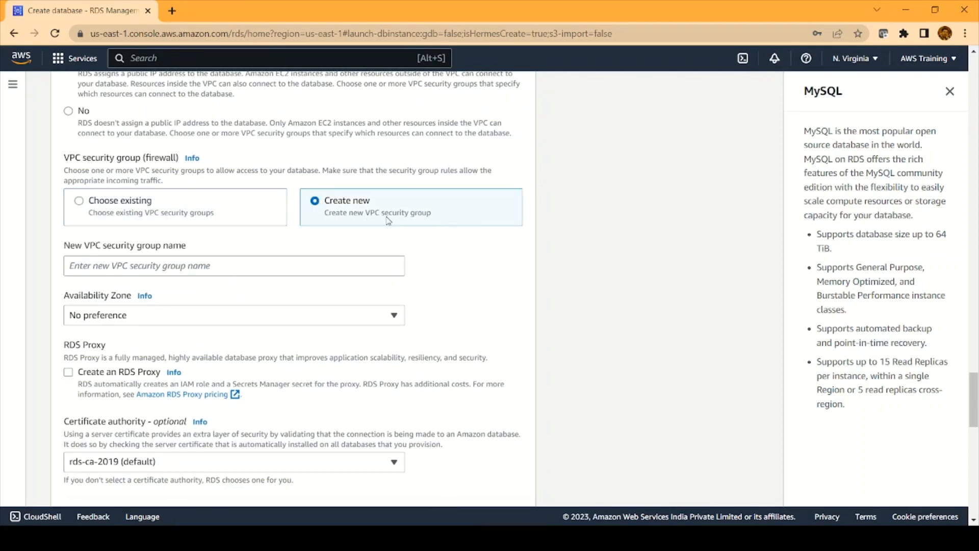
left_click(309, 263)
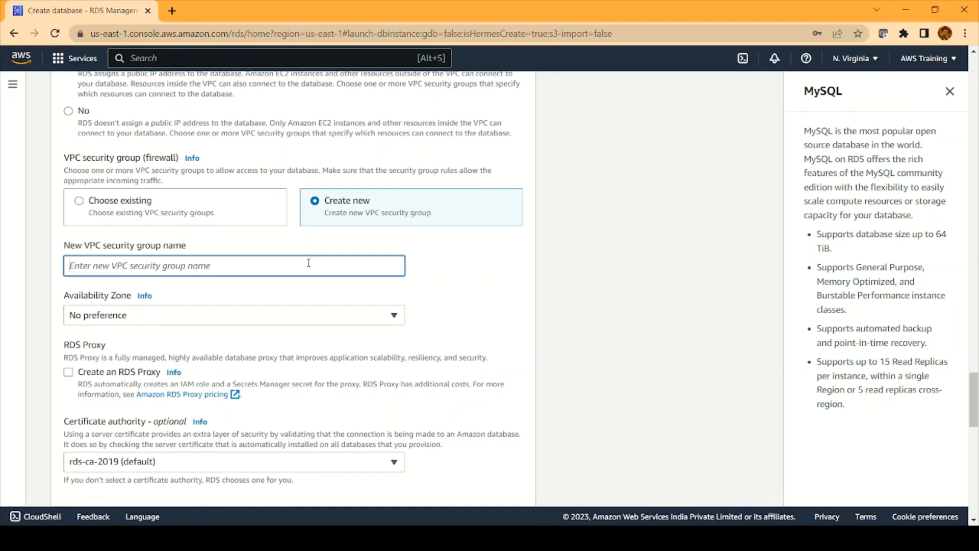
type("rds-sg1")
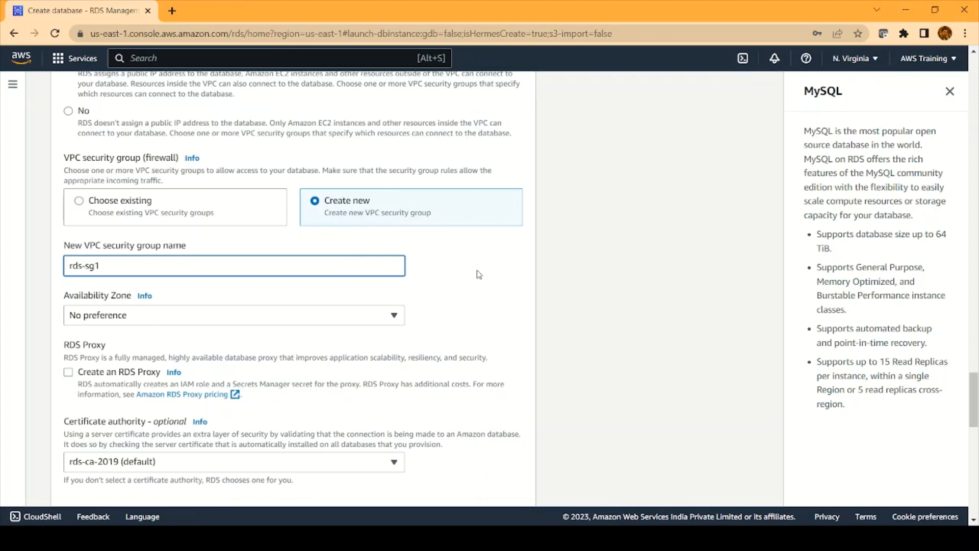
Submit the form to create database-1 with these settings
scroll(479, 273, "down", 2)
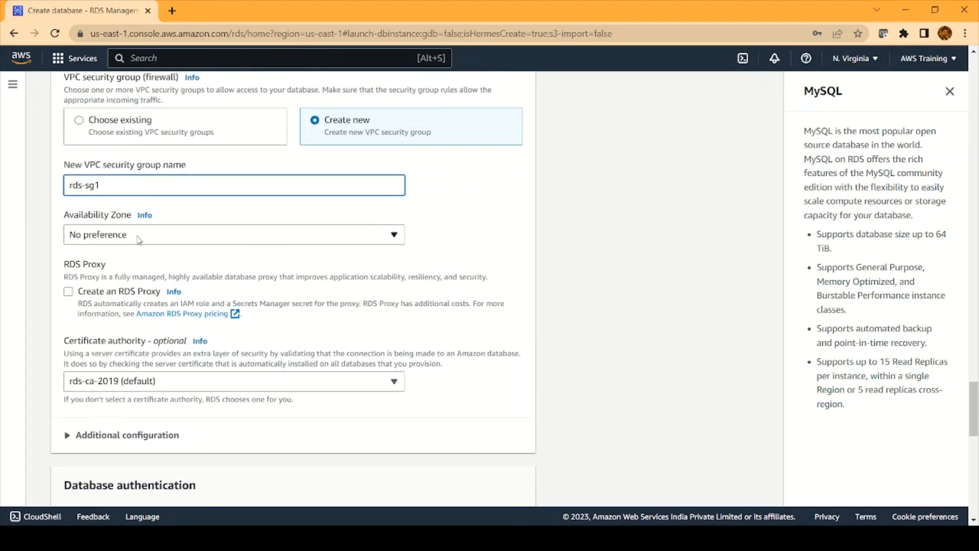
scroll(148, 243, "down", 4)
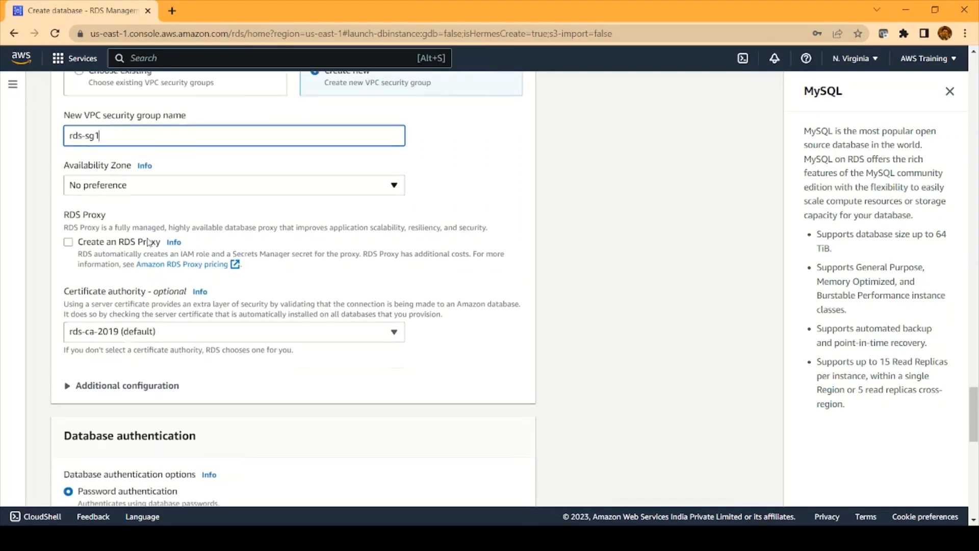
scroll(148, 239, "down", 1)
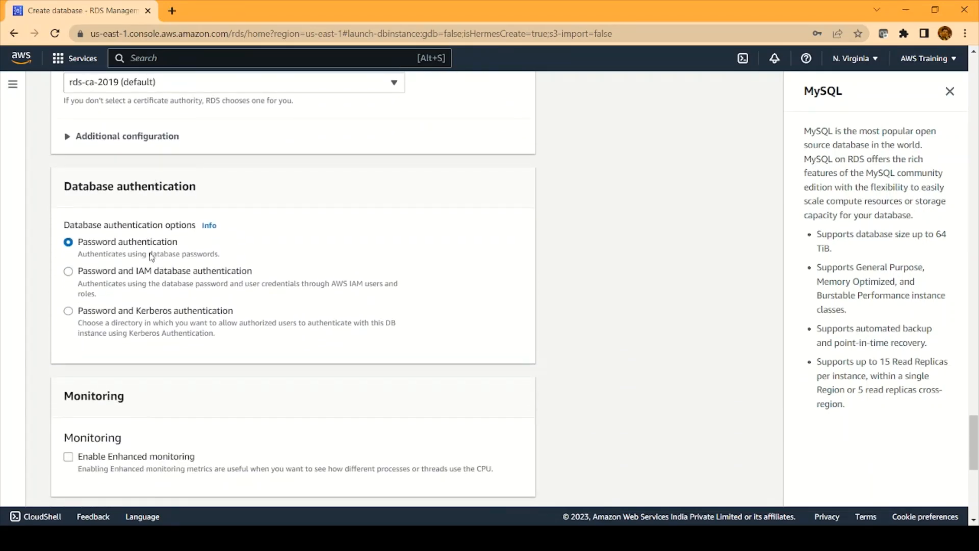
scroll(151, 256, "down", 3)
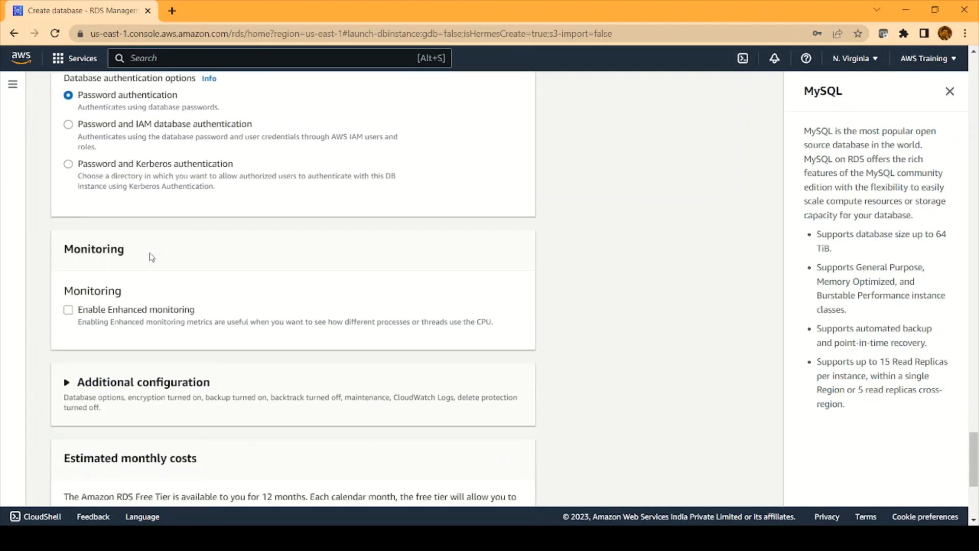
scroll(151, 257, "down", 5)
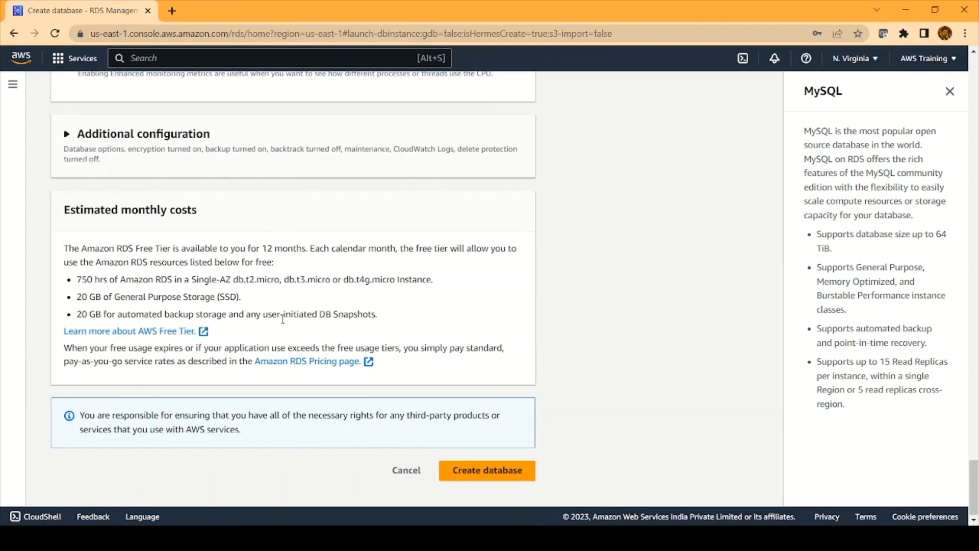
left_click(493, 472)
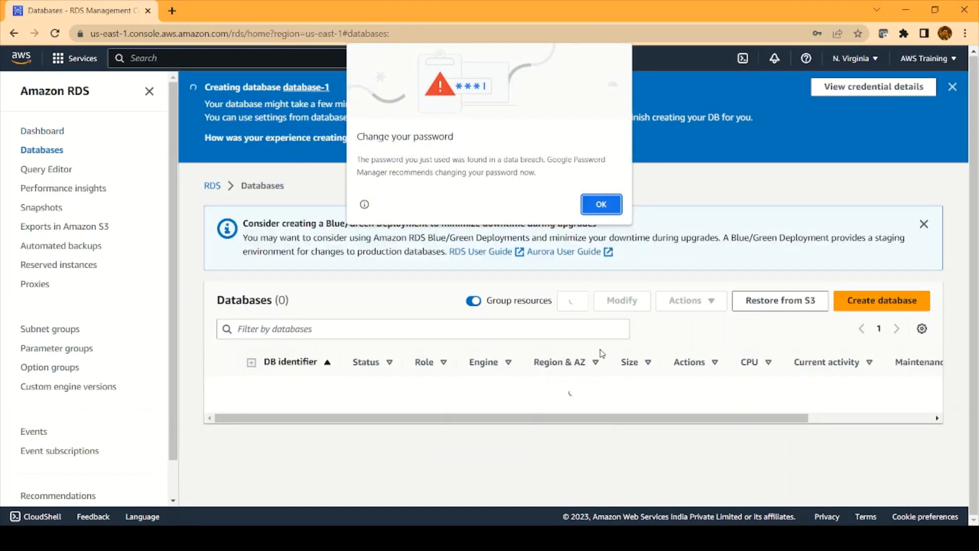
Dismiss the password warning and Suggested add-ons pop-ups, then open database-1's details
left_click(593, 211)
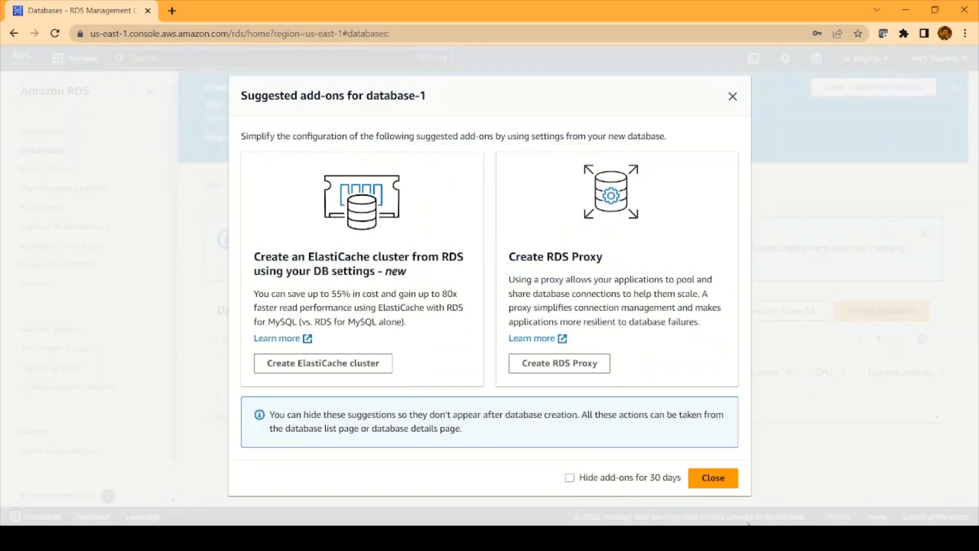
left_click(719, 478)
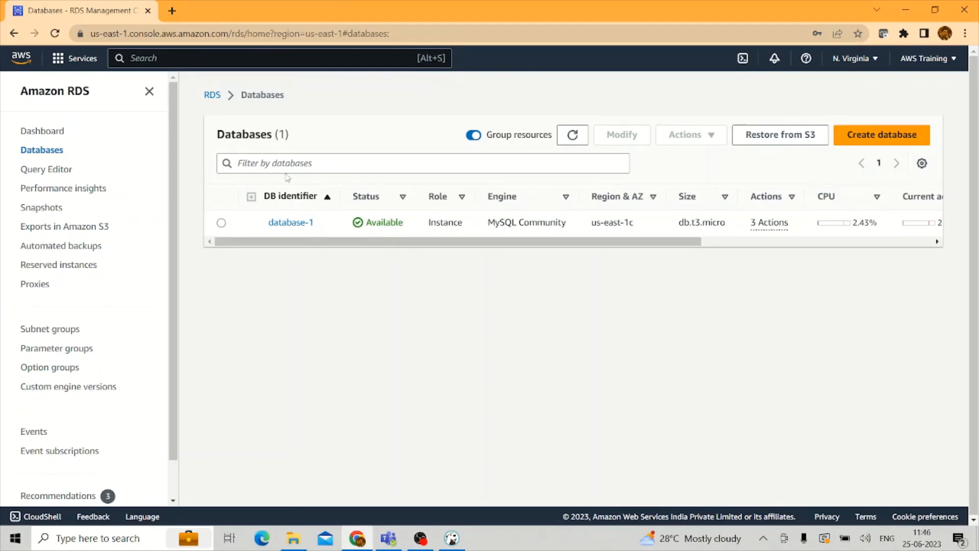
left_click(304, 228)
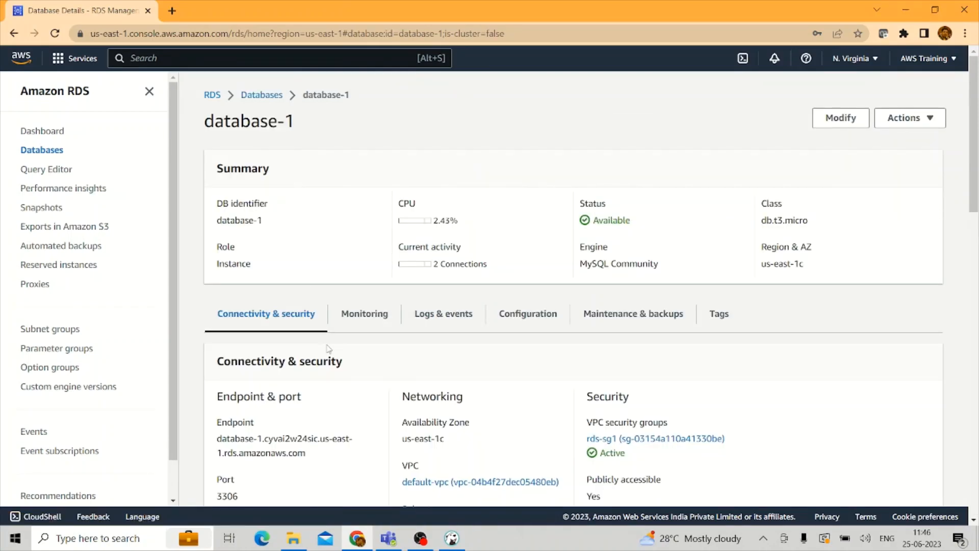
Copy database-1's endpoint address and bring the DBeaver window to the front
scroll(328, 350, "down", 2)
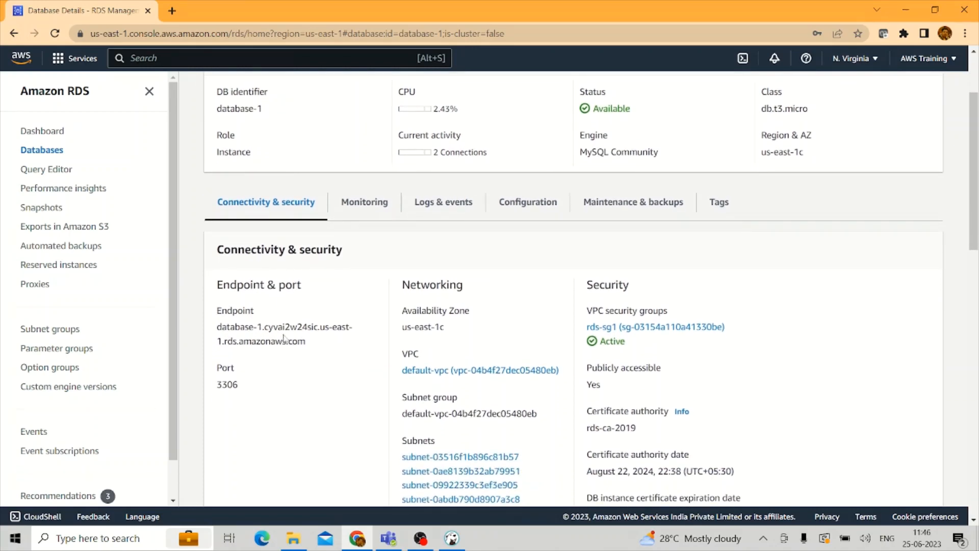
left_click_drag(306, 341, 207, 335)
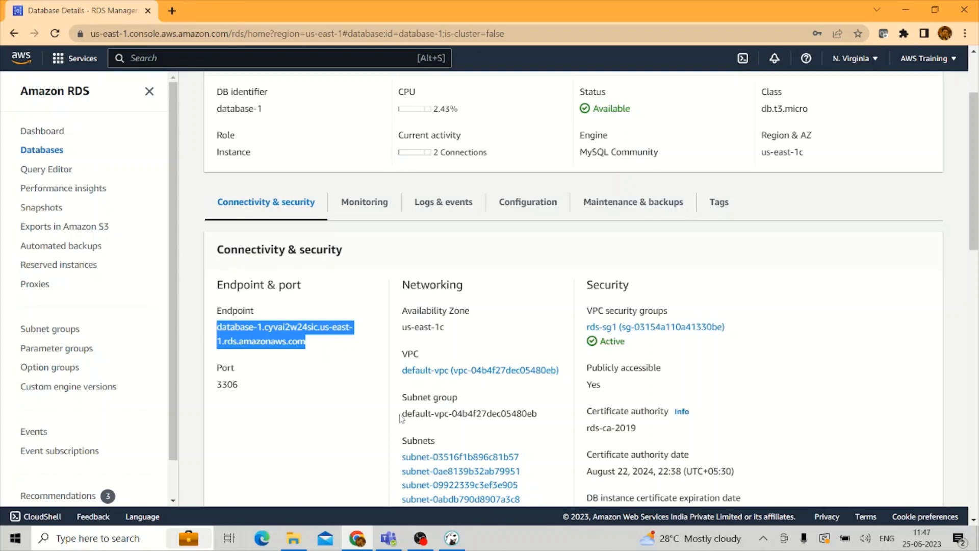
key("ctrl+c")
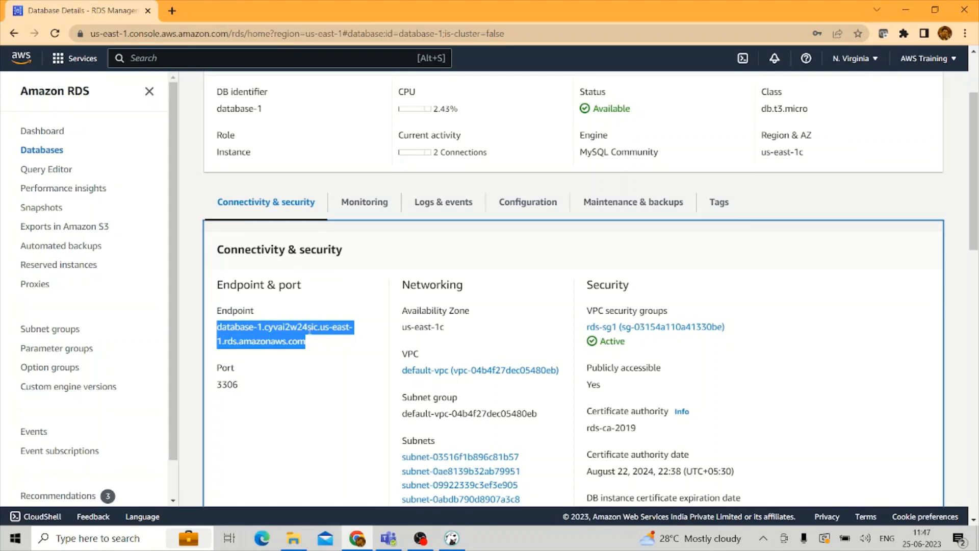
right_click(454, 542)
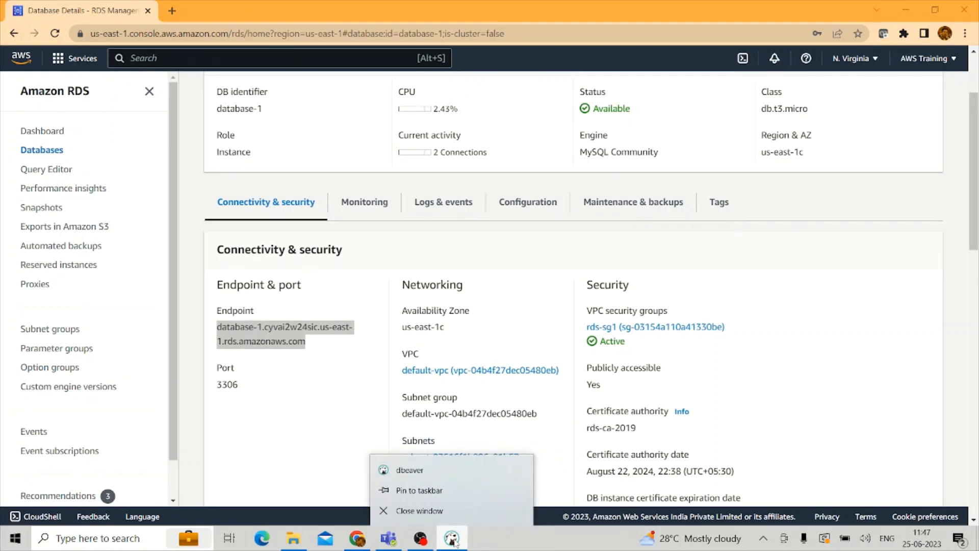
key("Escape")
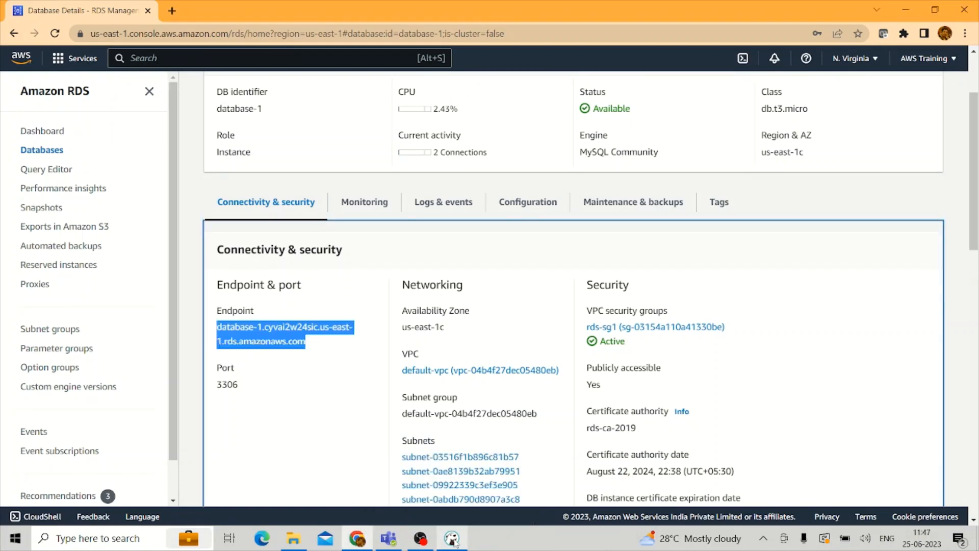
left_click(453, 540)
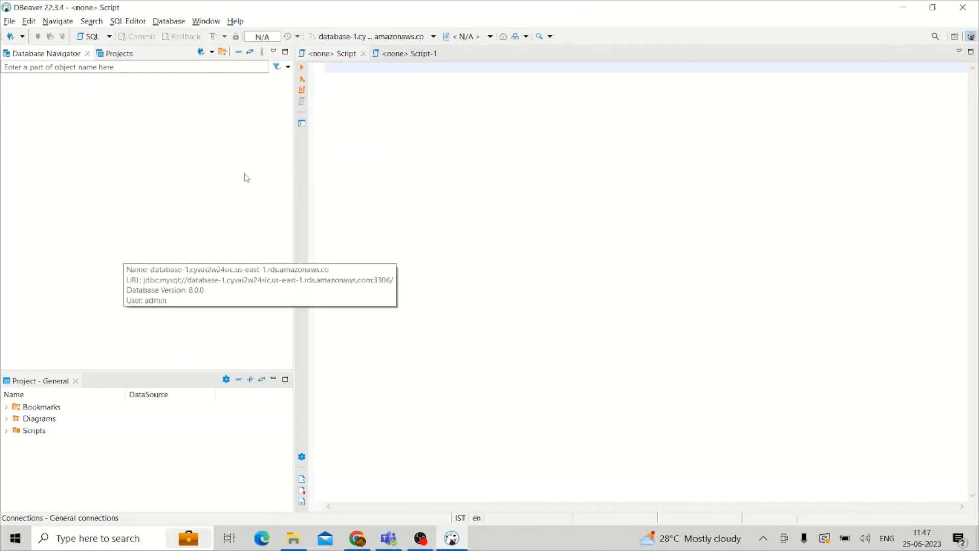
Start a new MySQL connection via Database > New Database Connection and continue to settings
left_click(173, 22)
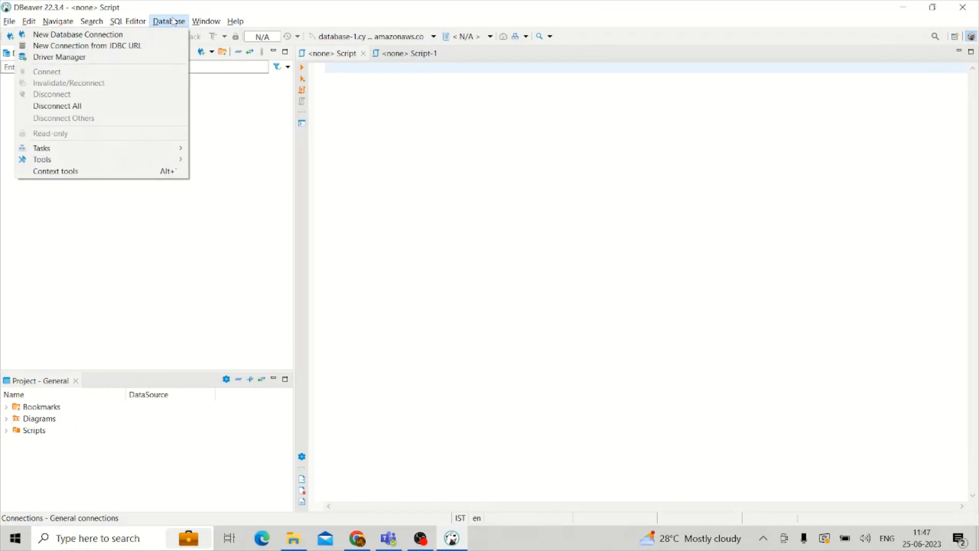
left_click(170, 35)
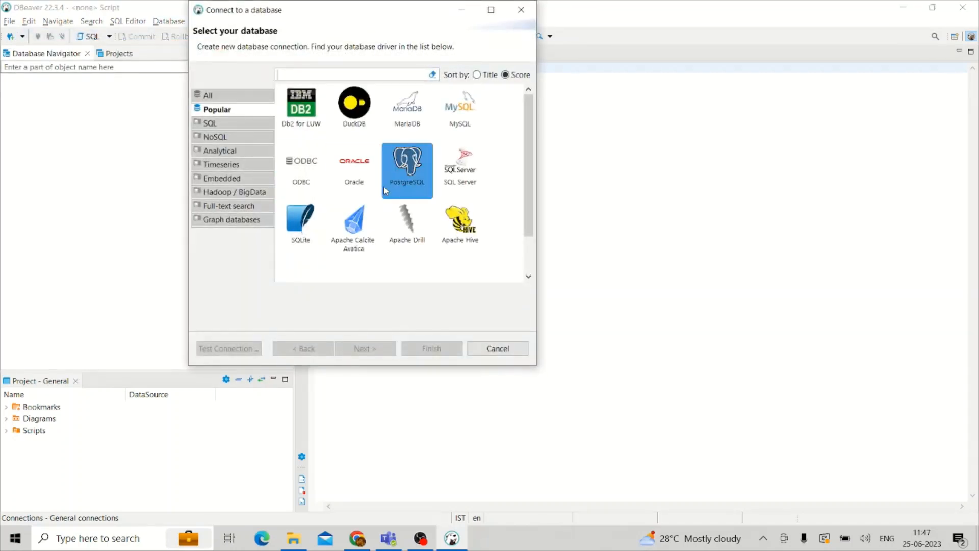
left_click(465, 133)
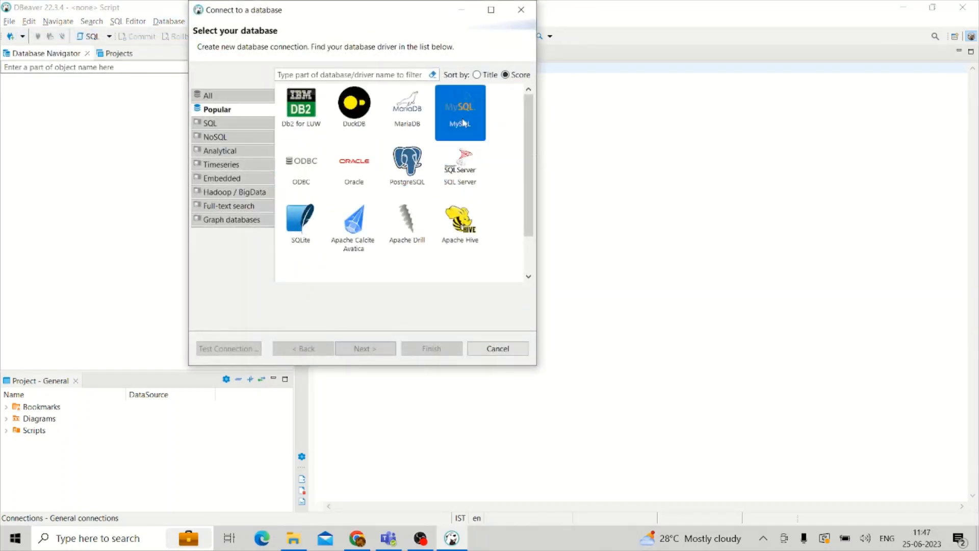
left_click(366, 349)
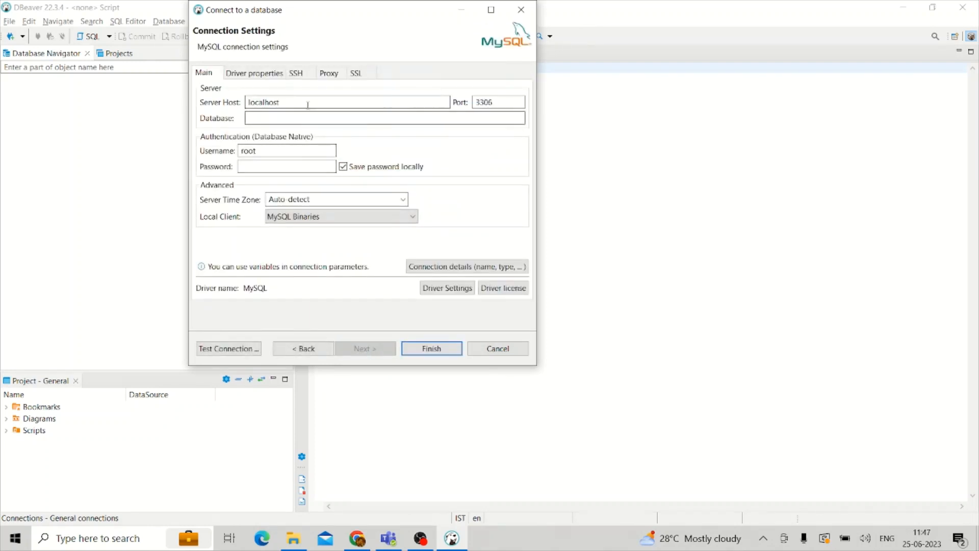
Replace localhost with the pasted RDS endpoint as server host, keeping port 3306
key("BackSpace")
key("BackSpace")
key("BackSpace")
key("BackSpace")
key("BackSpace")
key("BackSpace")
key("BackSpace")
key("BackSpace")
key("BackSpace")
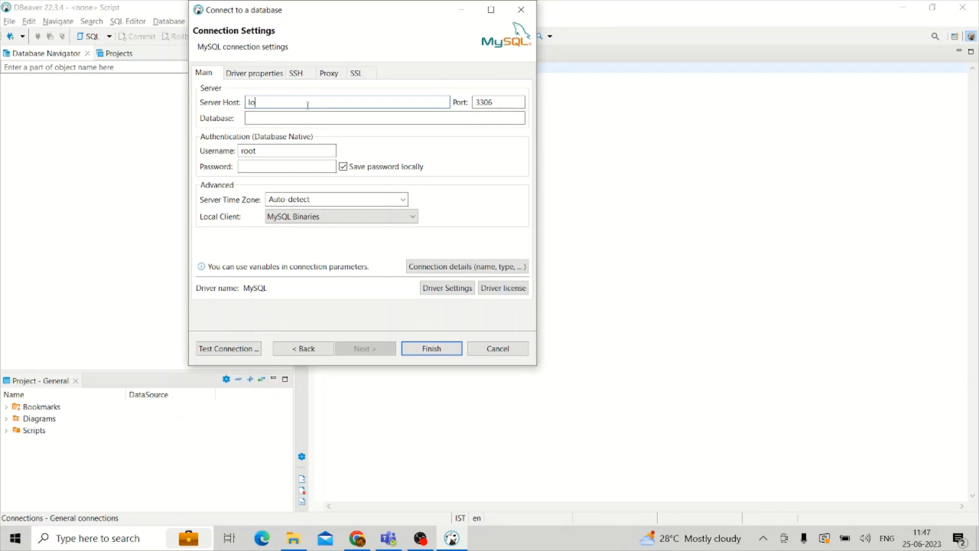
key("ctrl+v")
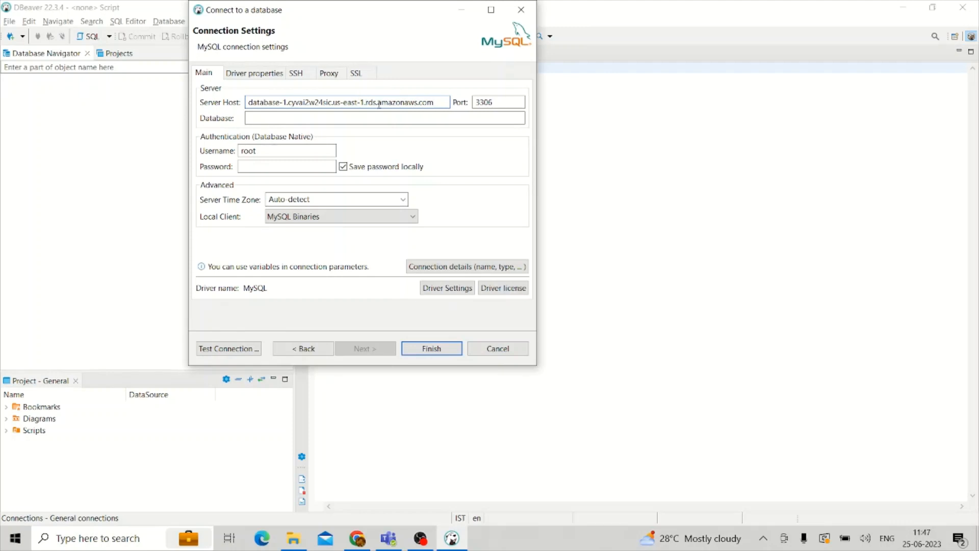
left_click(491, 99)
left_click(381, 119)
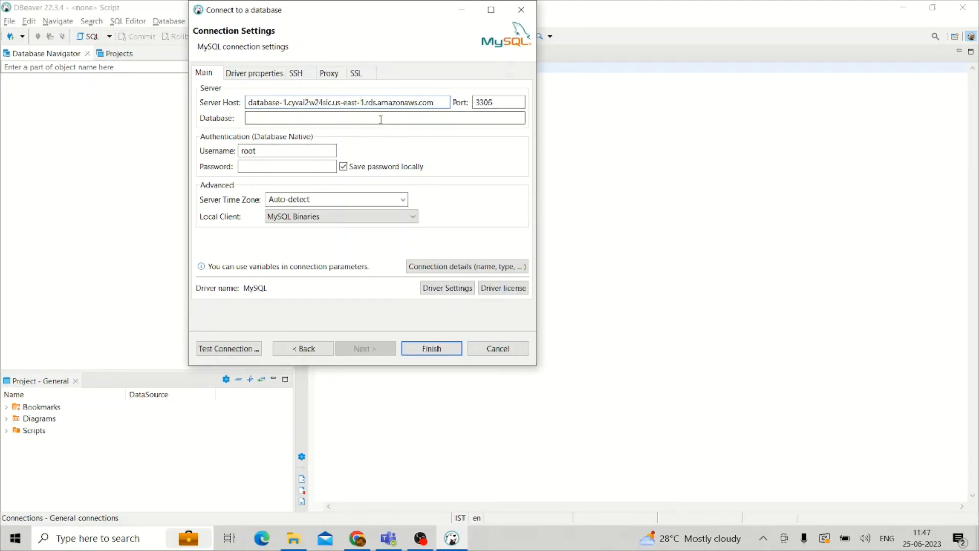
Log in as admin with the password and confirm the connection test reaches MySQL 8.0.32
double_click(305, 148)
left_click(305, 148)
key("BackSpace")
key("BackSpace")
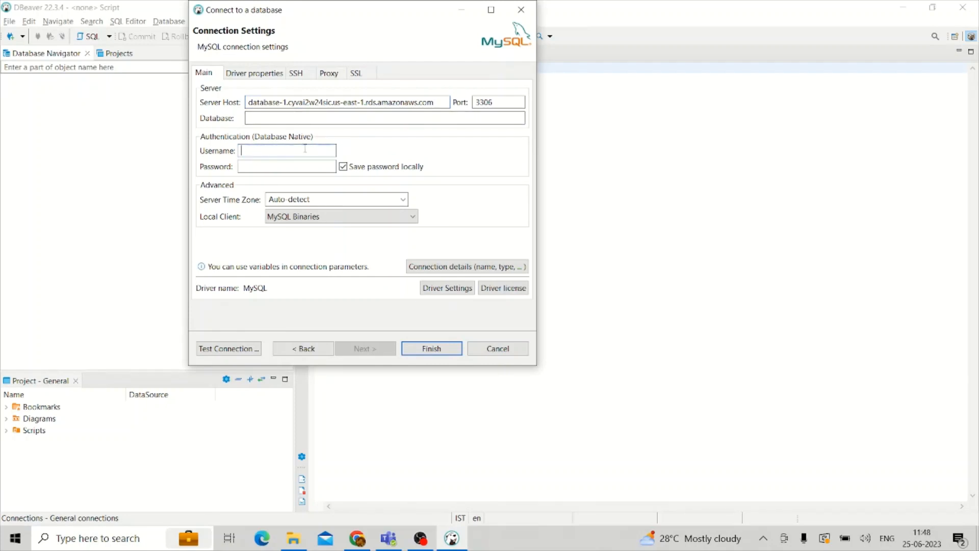
type("admin")
key("Tab")
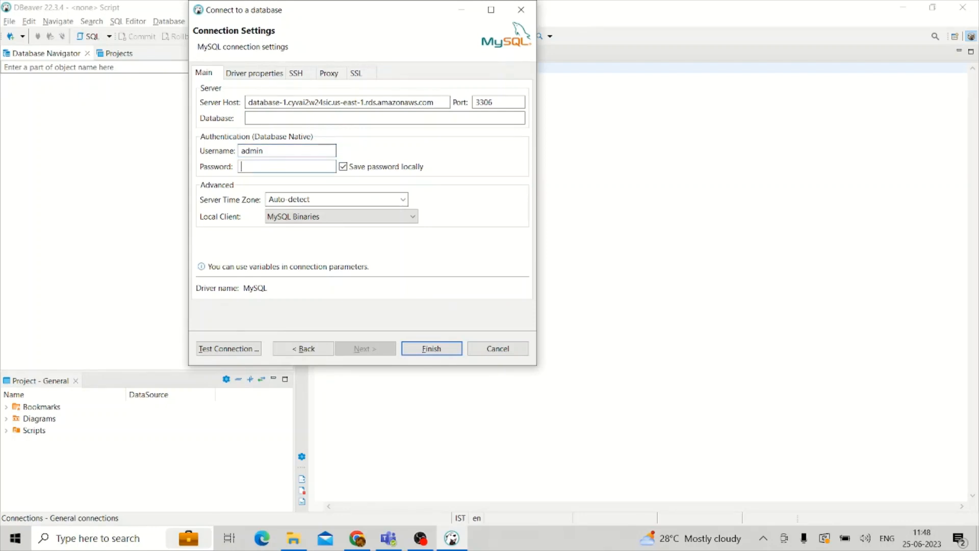
type("********")
left_click(236, 350)
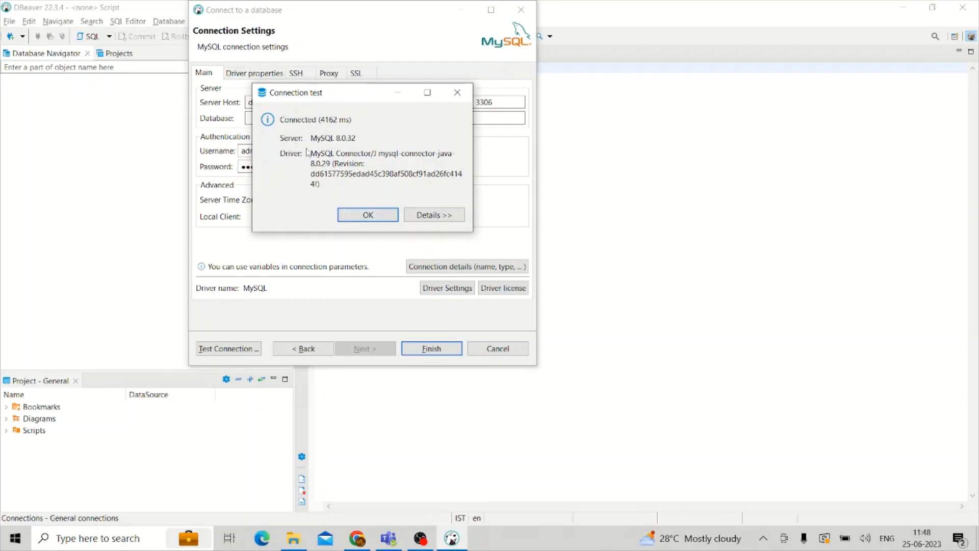
left_click(370, 215)
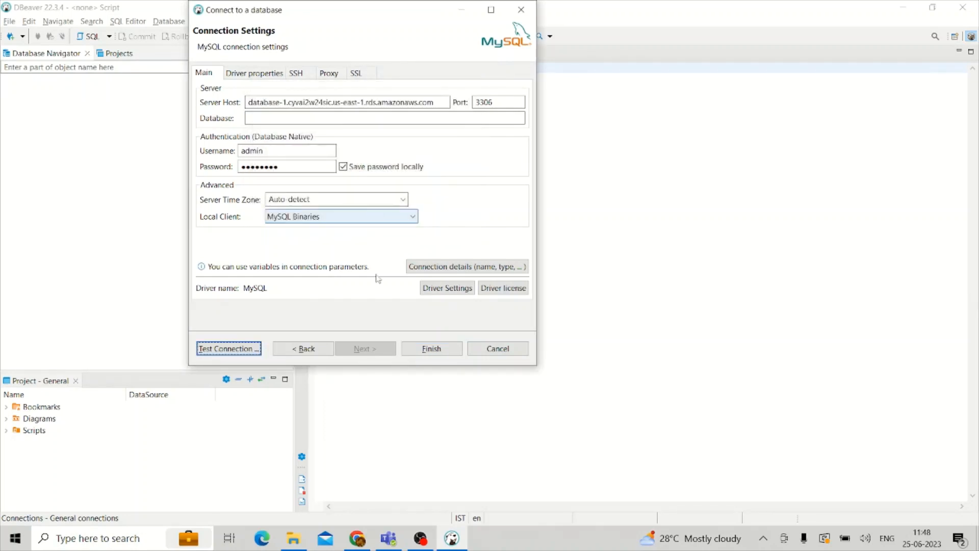
Save the database-1 MySQL connection and expand its Databases folder to reveal the sys schema
left_click(427, 350)
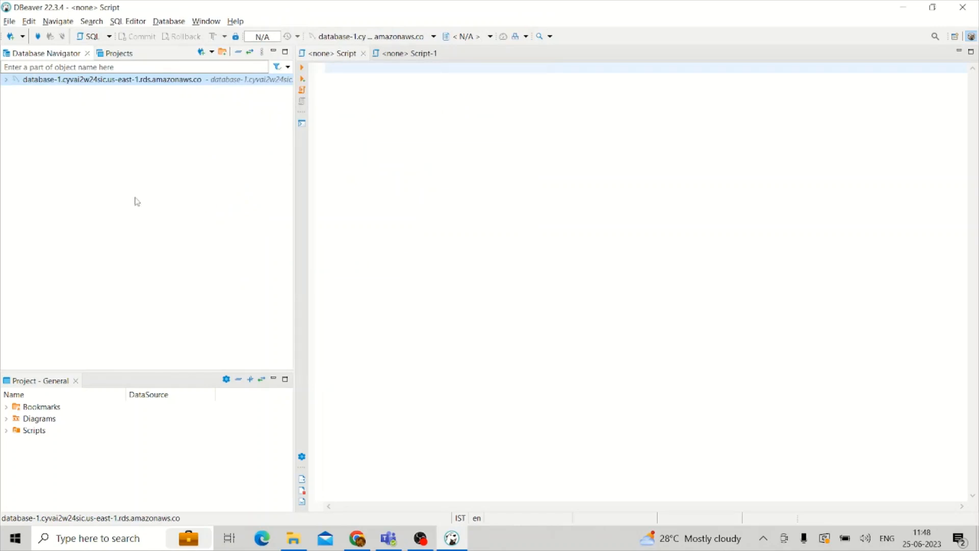
left_click(7, 80)
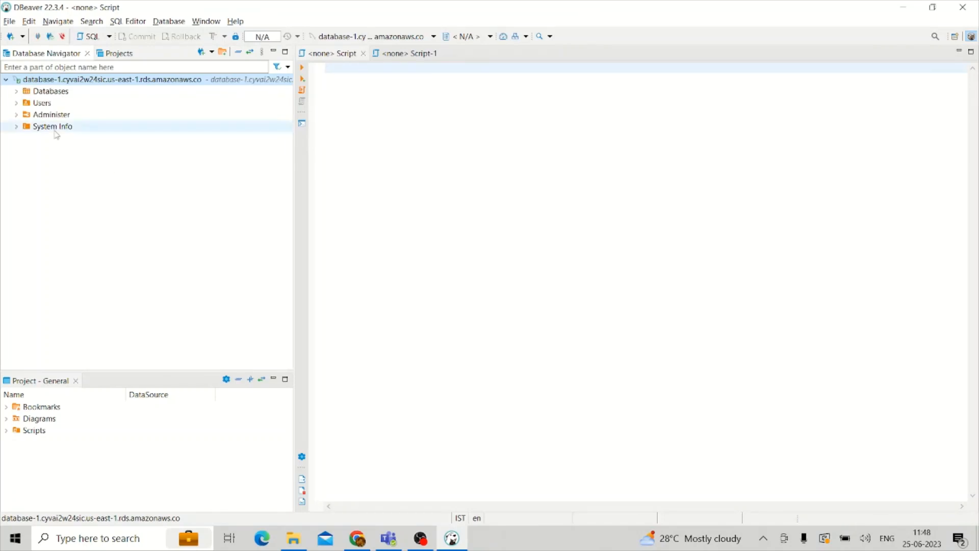
left_click(14, 91)
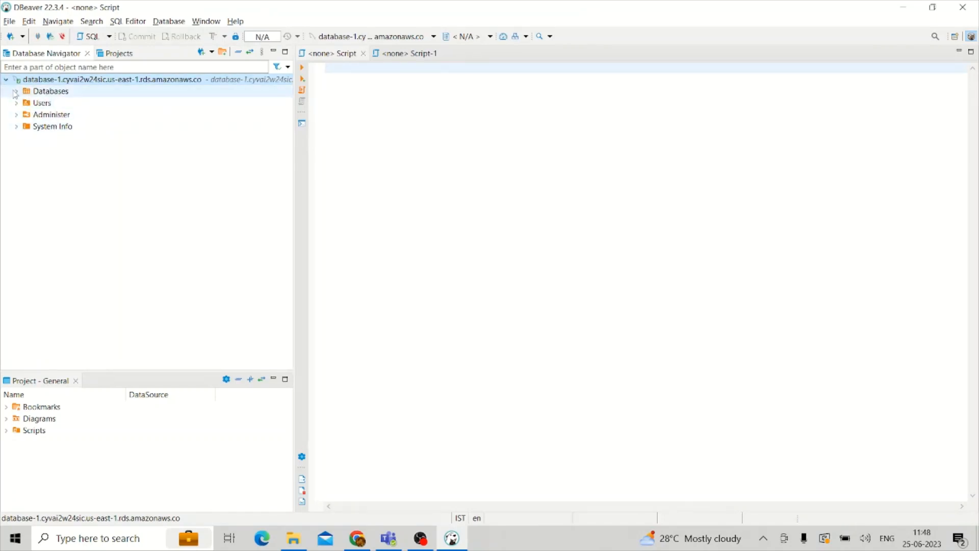
left_click(27, 102)
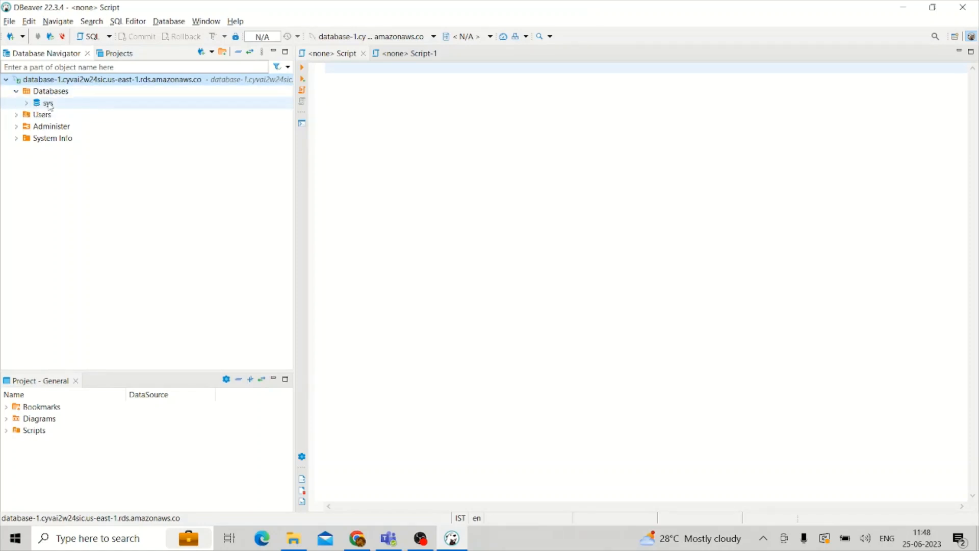
left_click(54, 93)
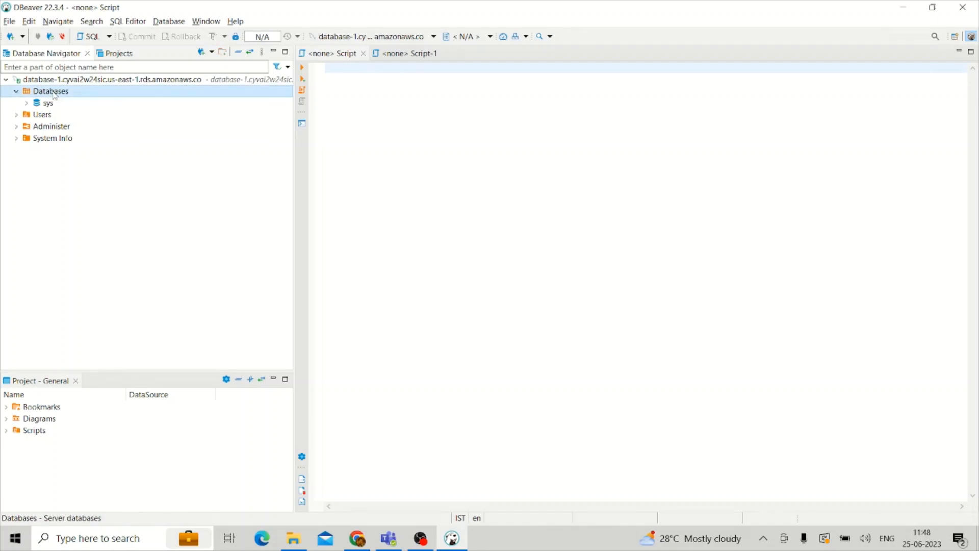
right_click(54, 93)
Create a database named test on the RDS server and expand its Tables folder
left_click(73, 99)
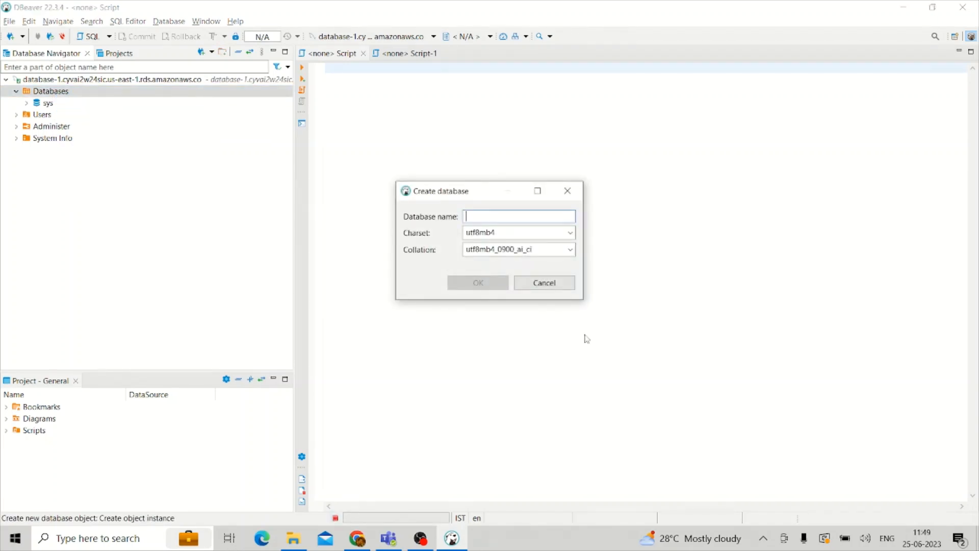
type("test")
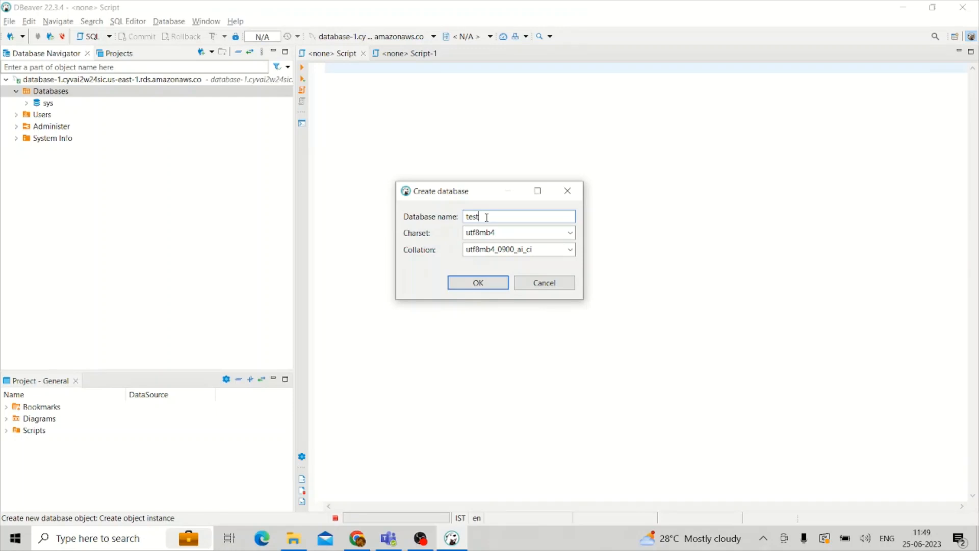
left_click(469, 287)
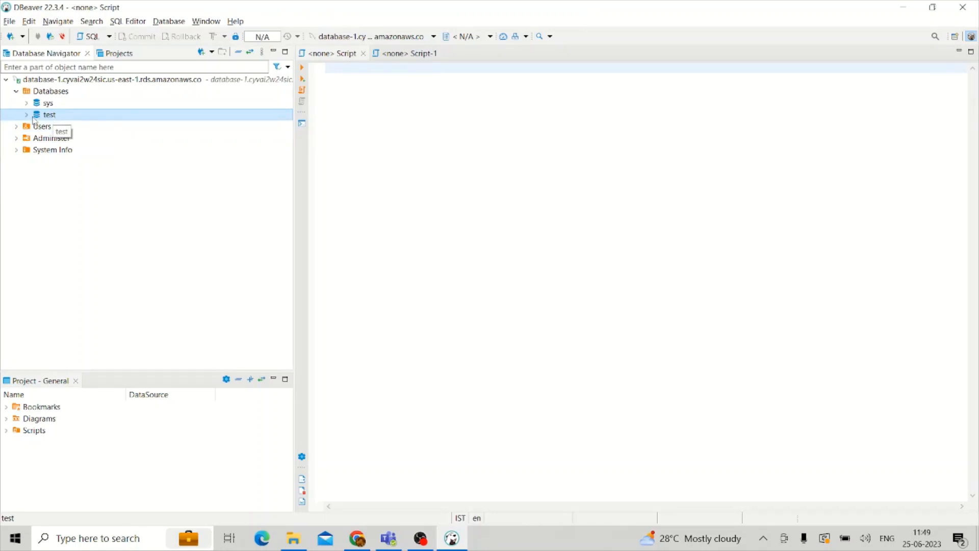
left_click(27, 114)
left_click(37, 126)
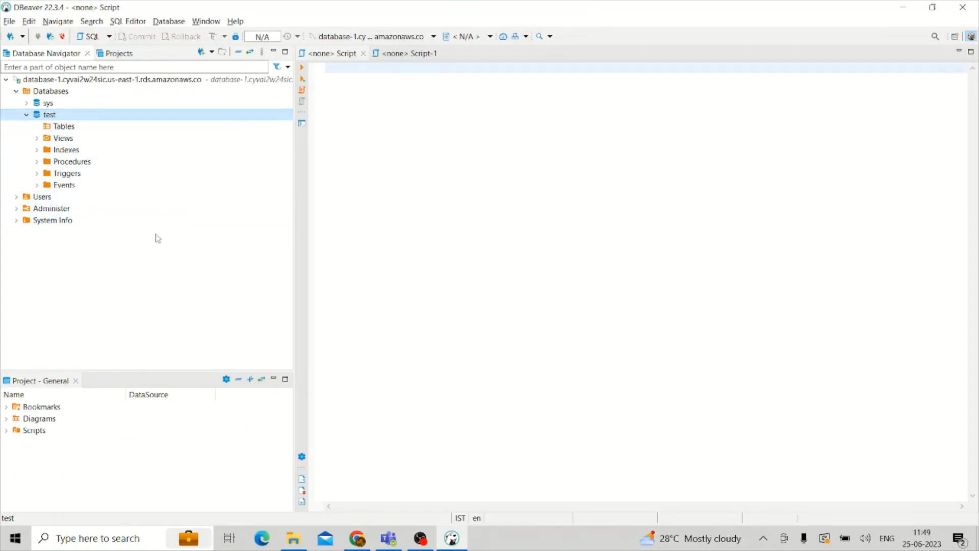
left_click(420, 538)
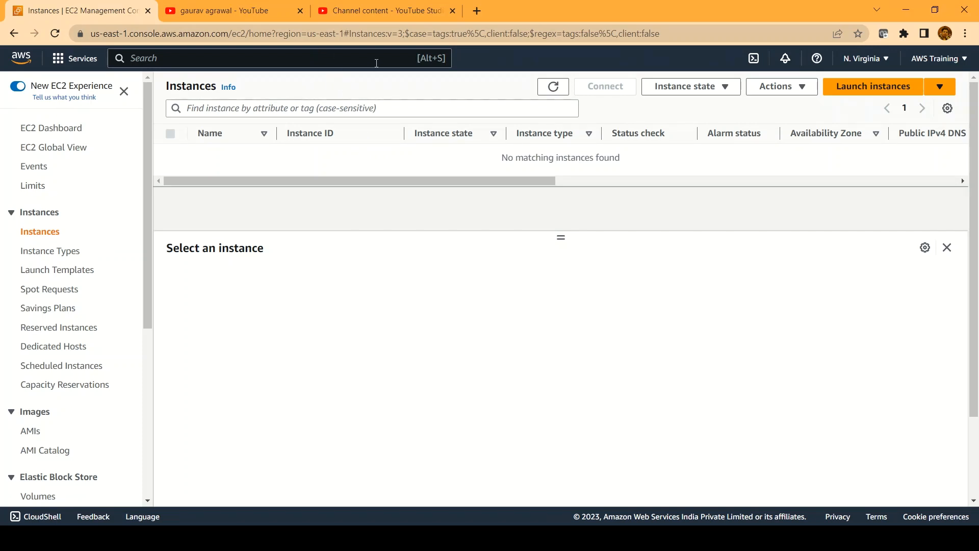
Find EC2 through the AWS search bar and begin launching a new instance from its dashboard
left_click(355, 62)
type("E")
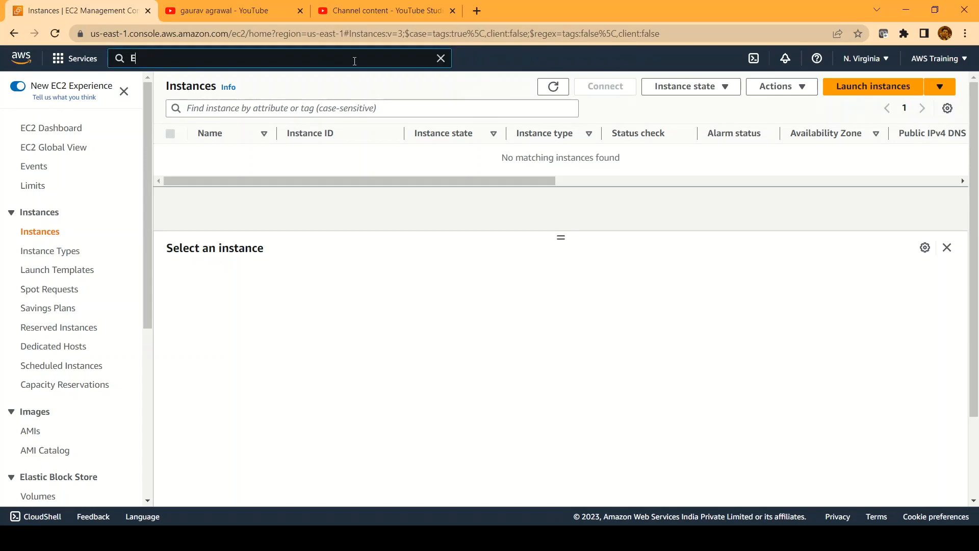
type("c2")
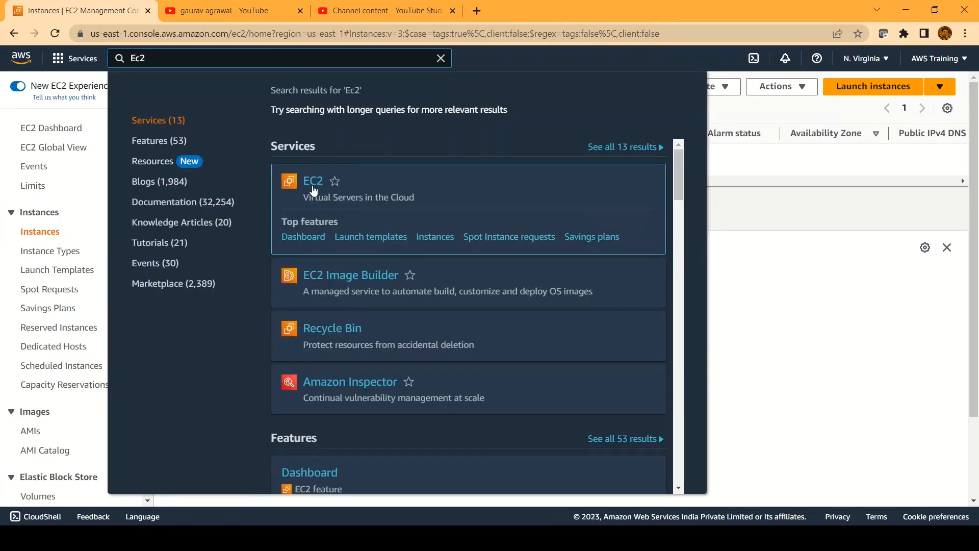
left_click(314, 189)
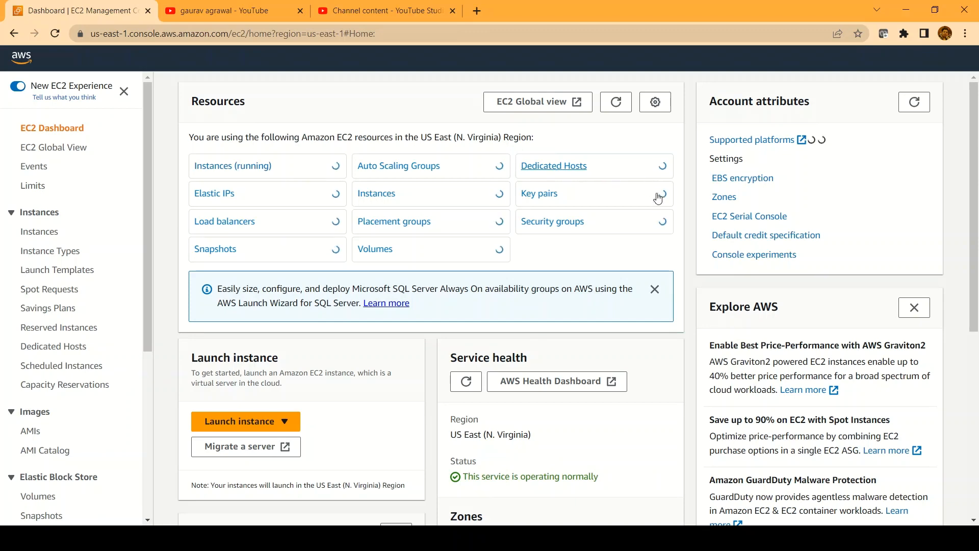
left_click(286, 422)
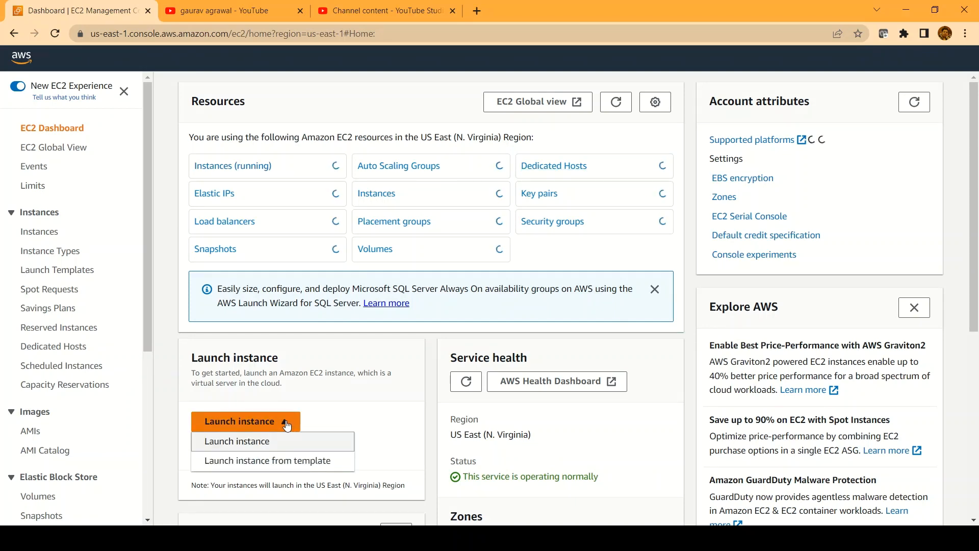
left_click(258, 441)
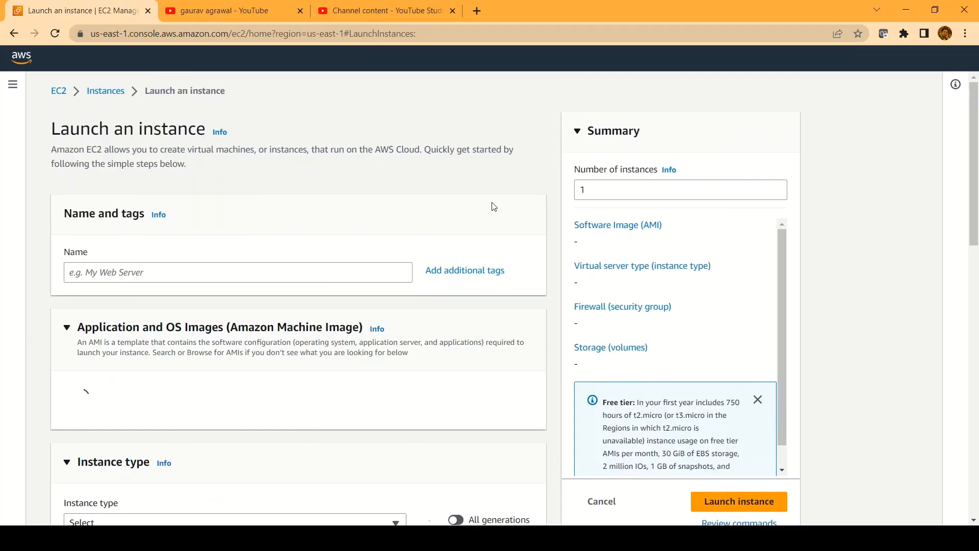
Name the instance test-ec2, keeping Amazon Linux 2023 on t2.micro, and scroll to Key pair
scroll(214, 276, "down", 1)
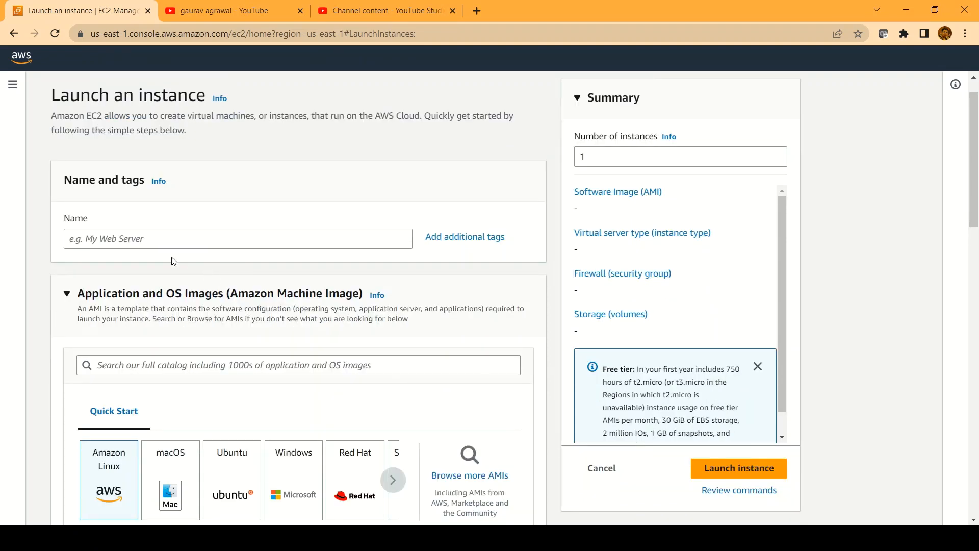
left_click(118, 237)
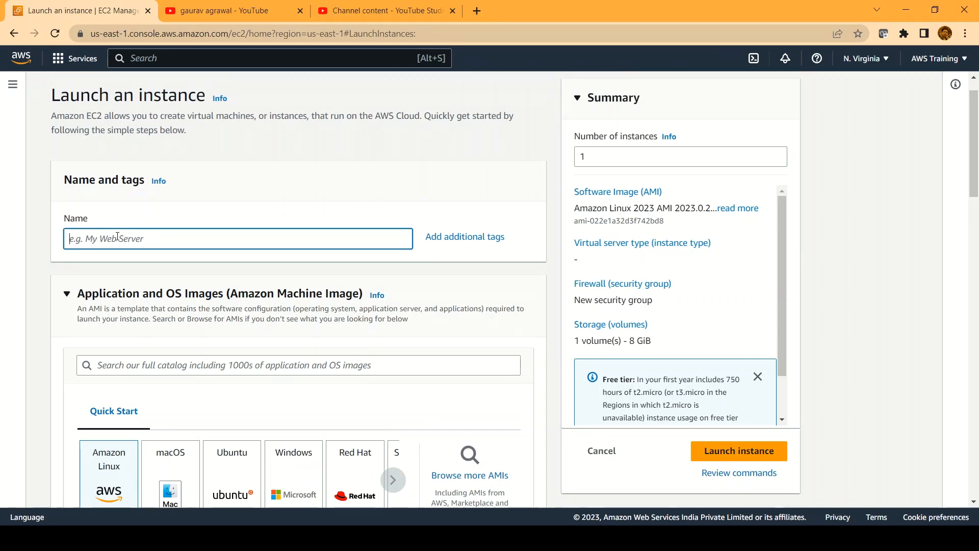
type("test-ec2")
scroll(223, 260, "down", 2)
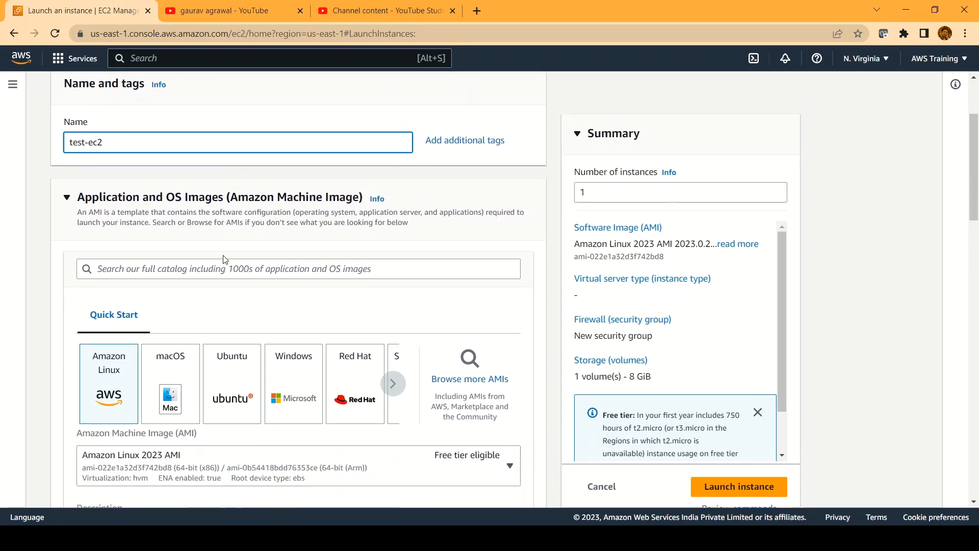
scroll(223, 259, "down", 1)
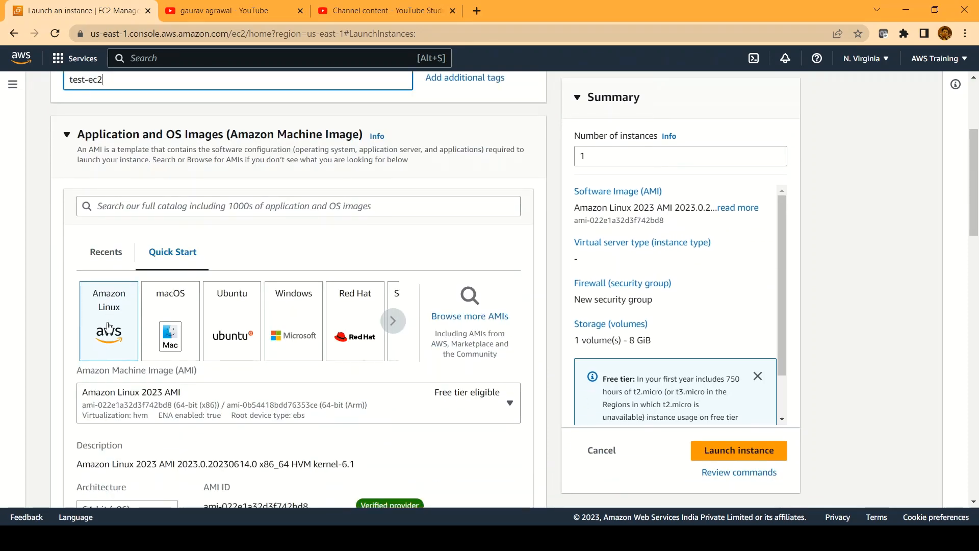
scroll(108, 325, "down", 2)
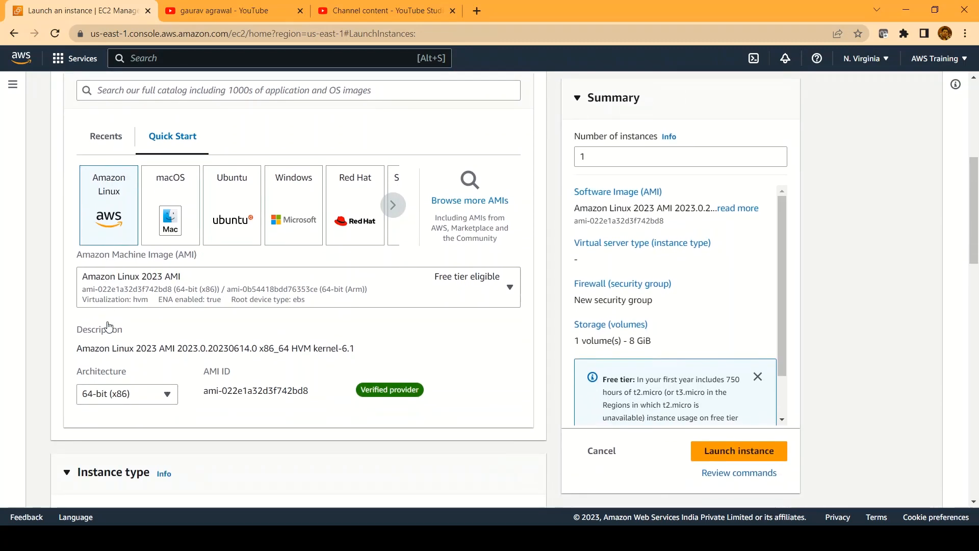
scroll(109, 325, "down", 2)
scroll(243, 368, "down", 1)
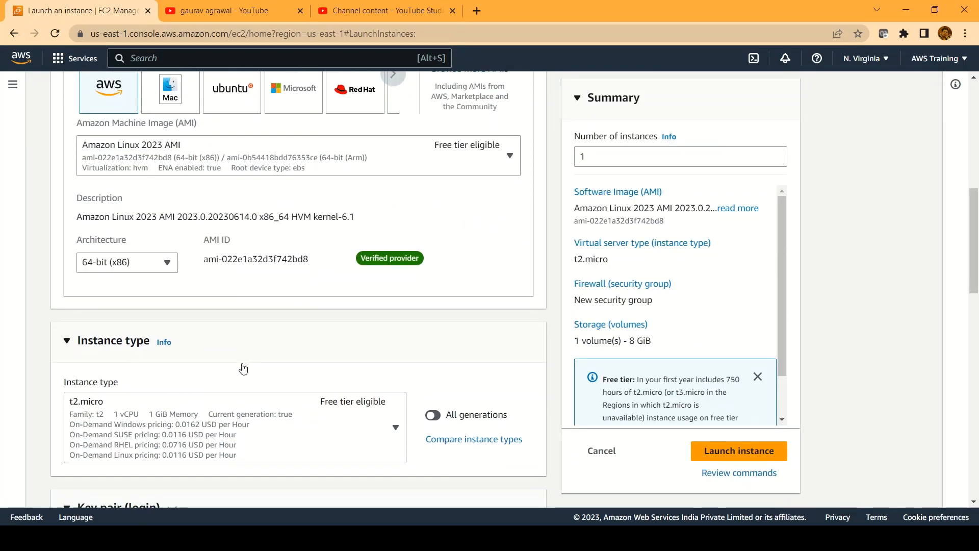
scroll(243, 369, "down", 3)
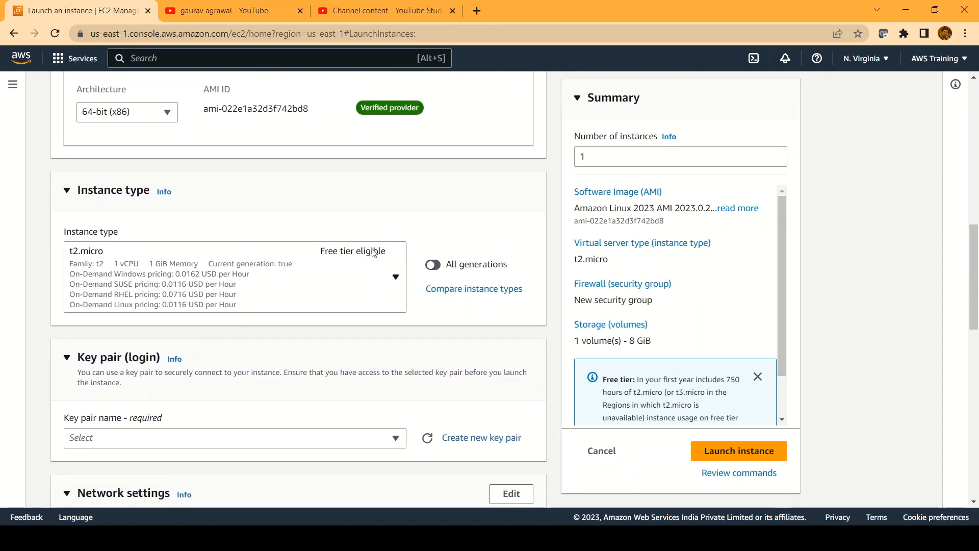
scroll(248, 357, "down", 3)
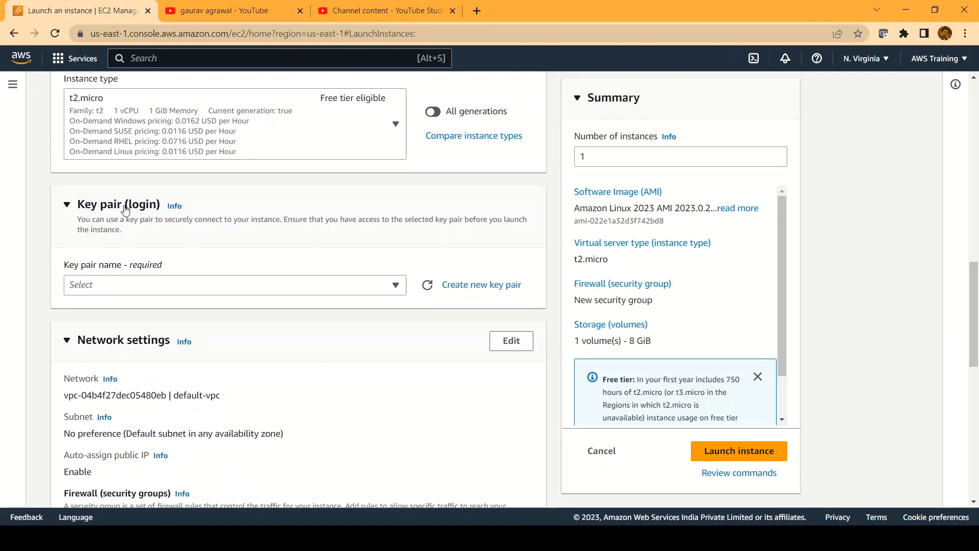
Choose the ec2-putty key pair for the new instance
left_click(251, 292)
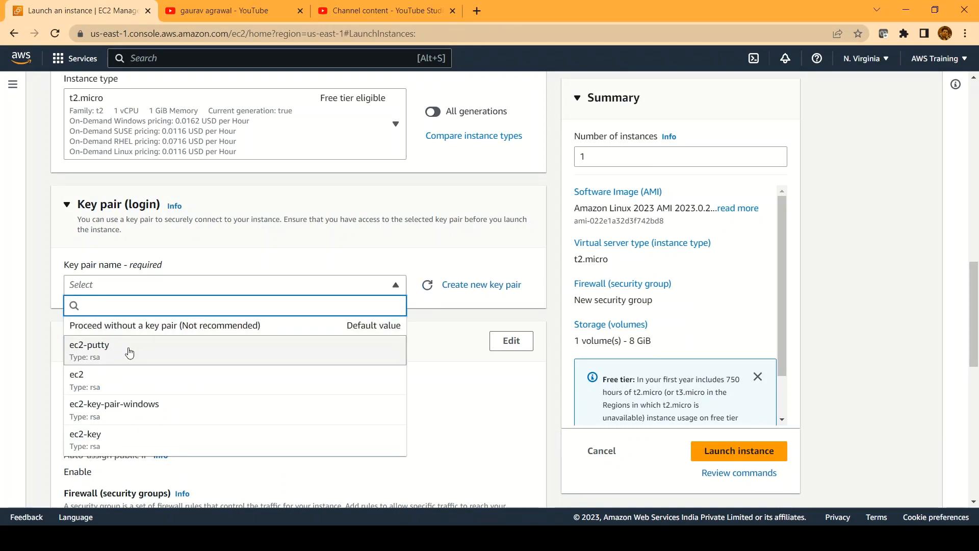
left_click(103, 356)
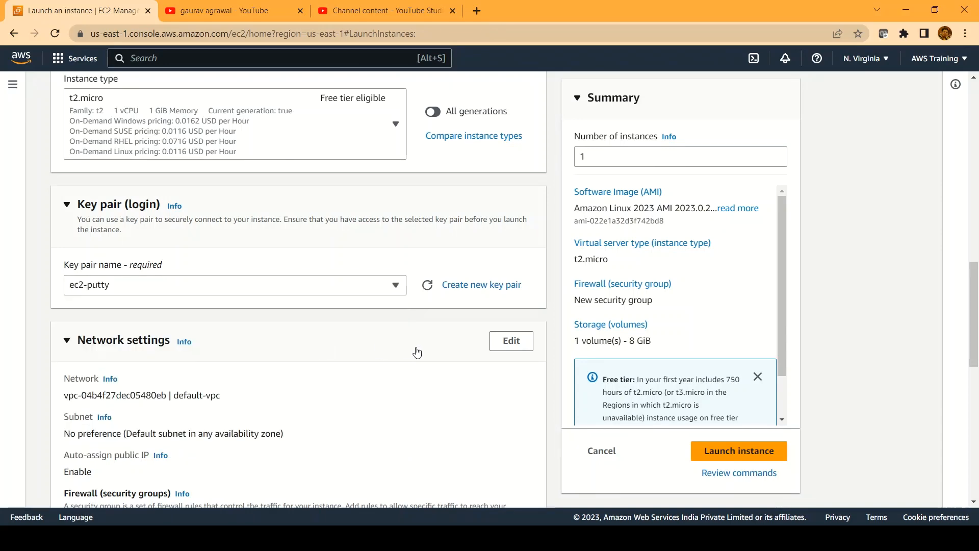
scroll(453, 367, "down", 3)
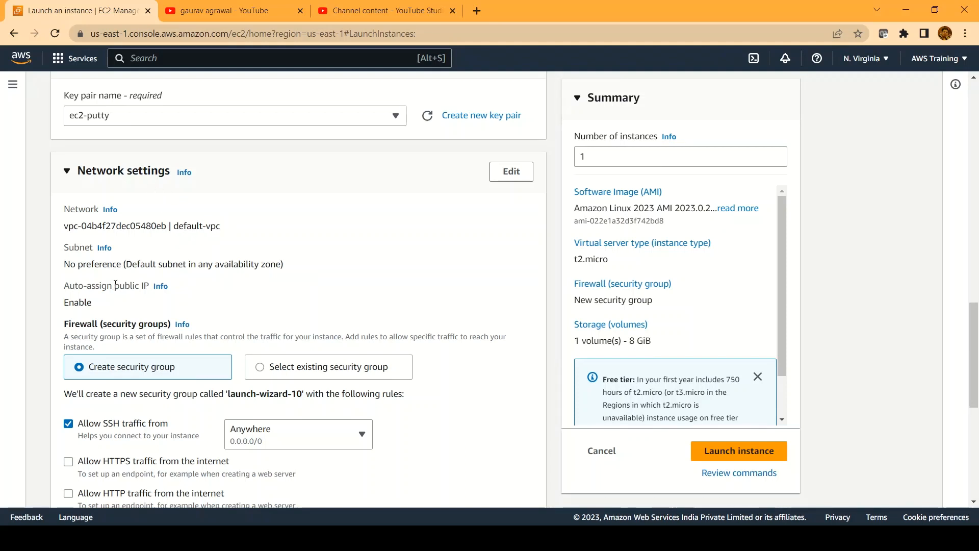
scroll(143, 311, "down", 1)
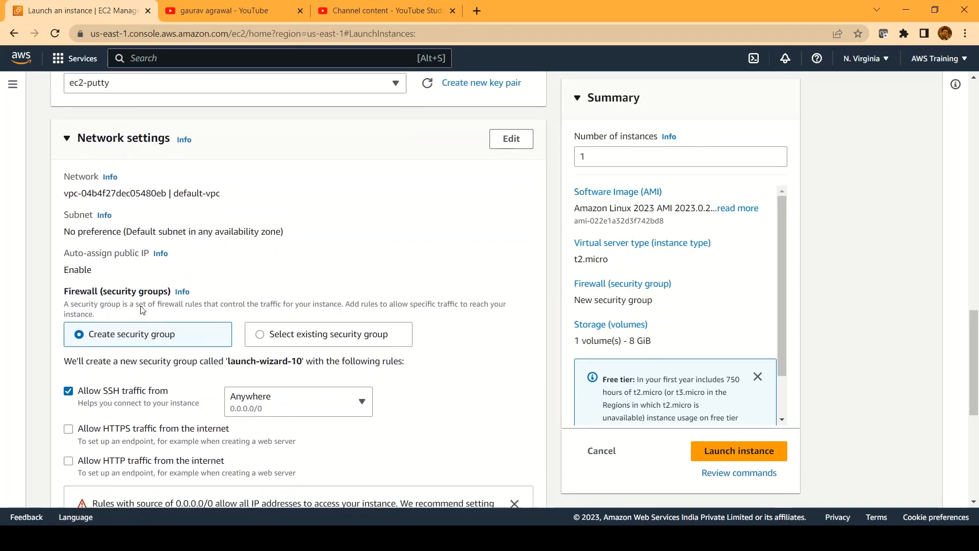
scroll(143, 311, "down", 2)
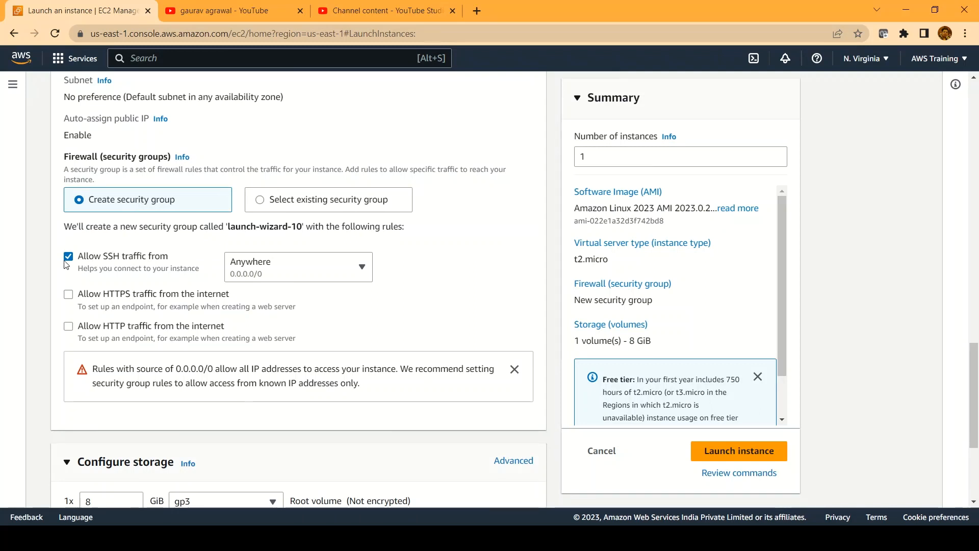
Allow HTTP traffic from the internet alongside SSH in the launch-wizard-10 security group
left_click(69, 329)
scroll(119, 336, "down", 1)
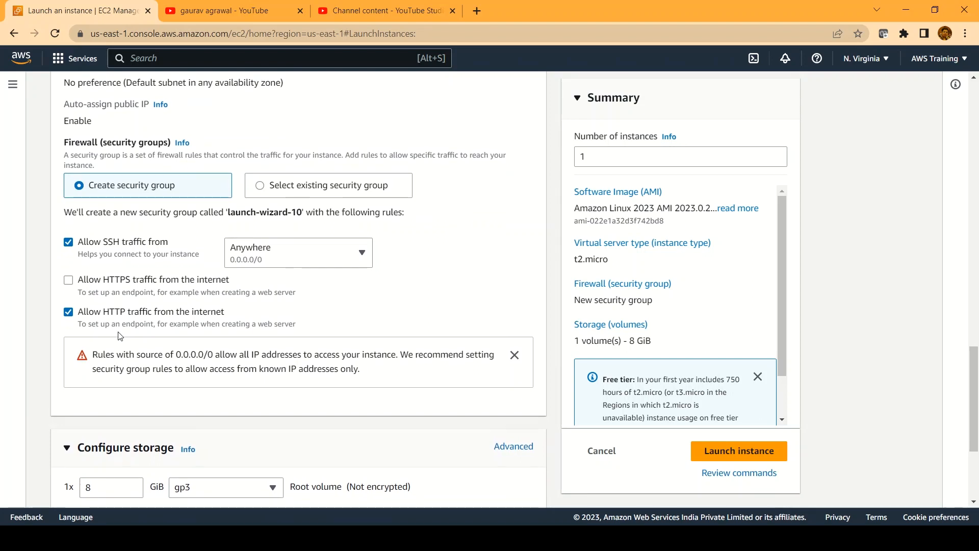
scroll(119, 336, "down", 1)
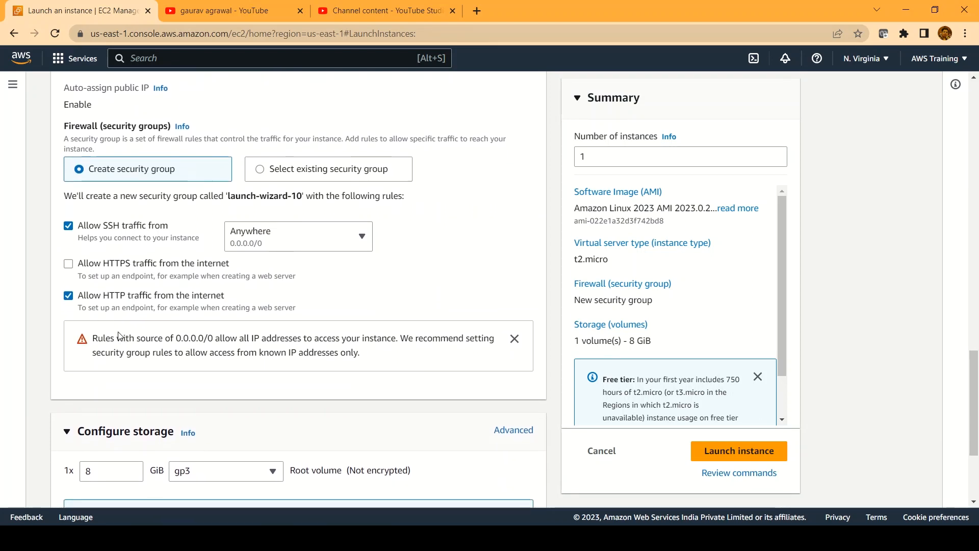
scroll(120, 336, "down", 1)
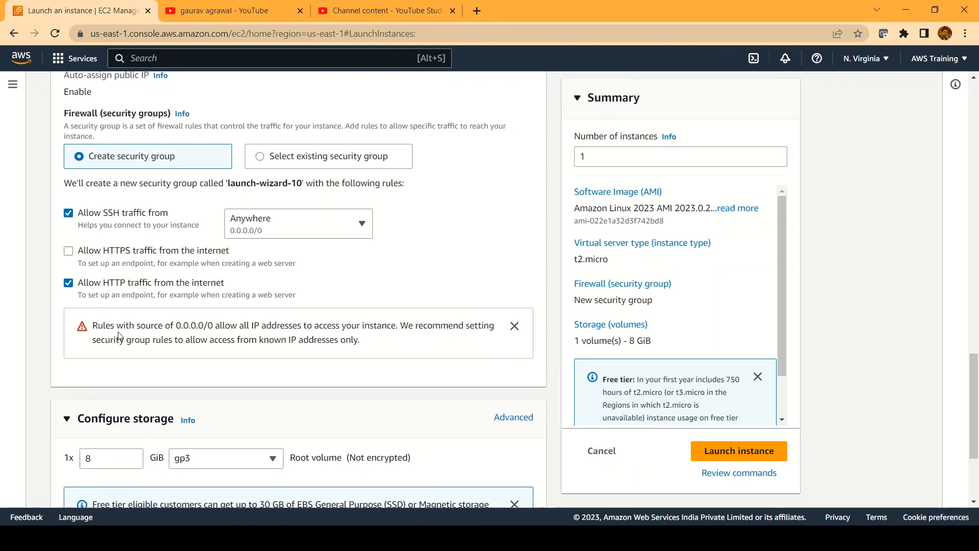
scroll(118, 335, "down", 1)
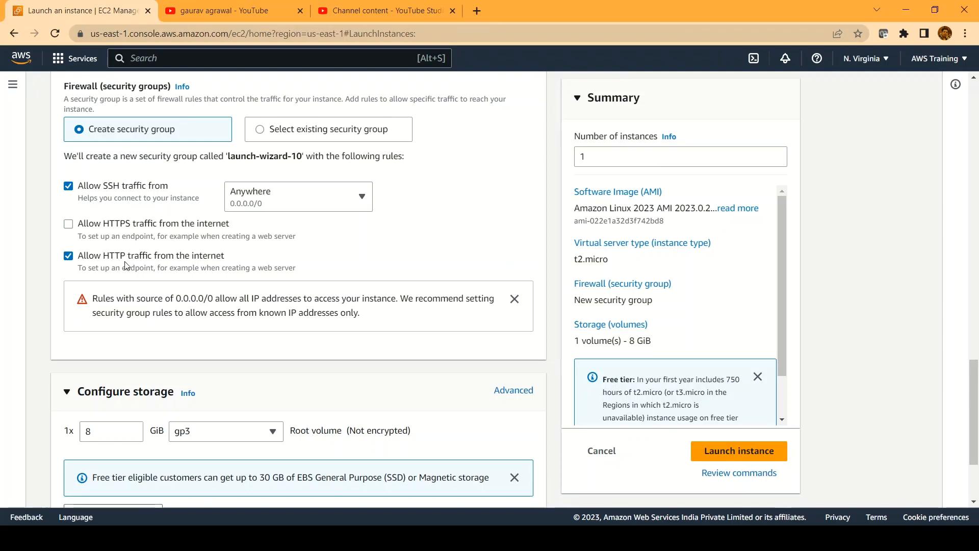
scroll(127, 265, "down", 2)
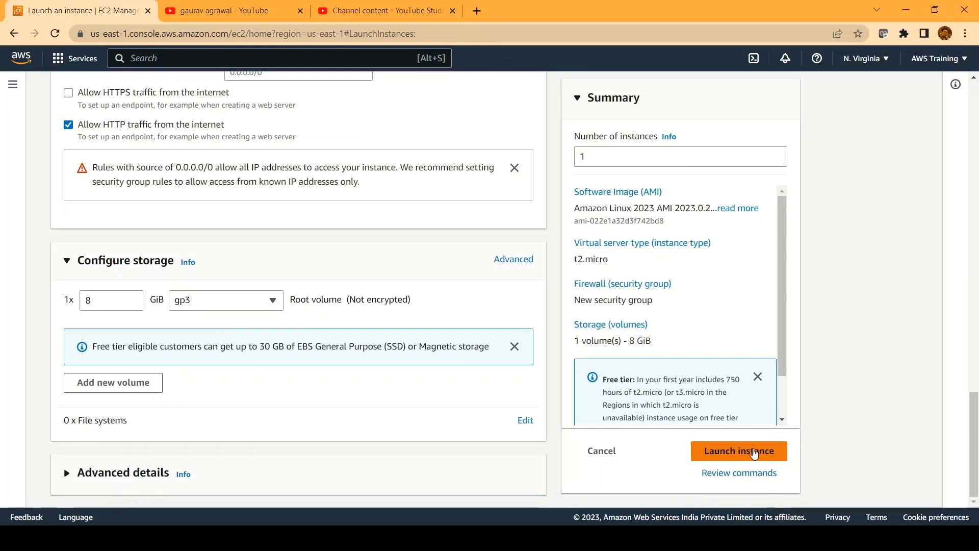
Launch the test-ec2 instance and open it from the success banner's instance ID link
left_click(755, 453)
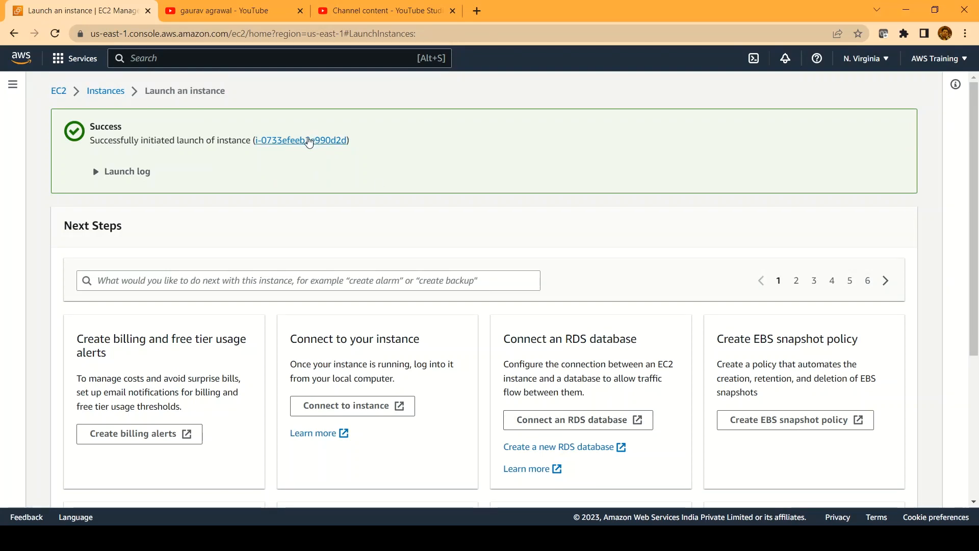
left_click(309, 141)
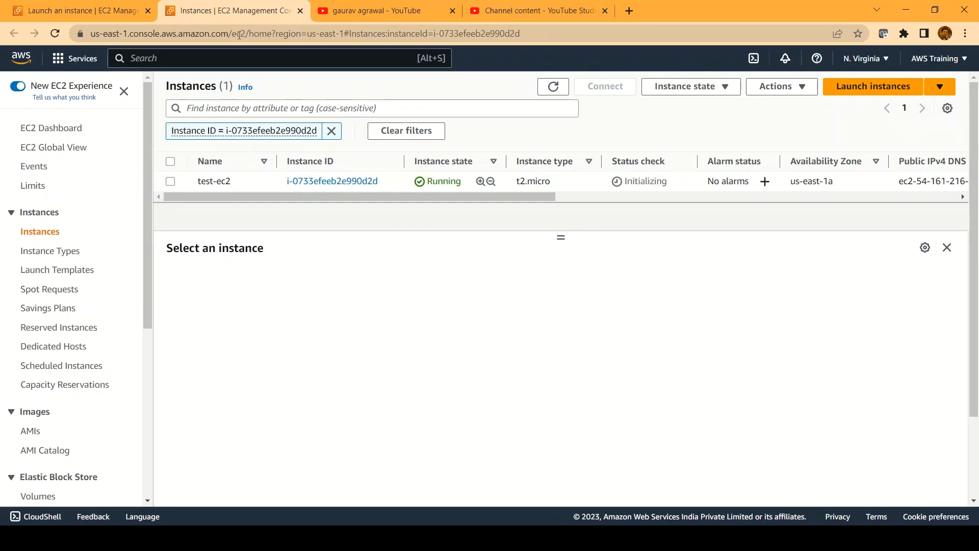
Start Connect RDS database for test-ec2 via Actions > Networking, targeting an individual database instance
left_click(171, 182)
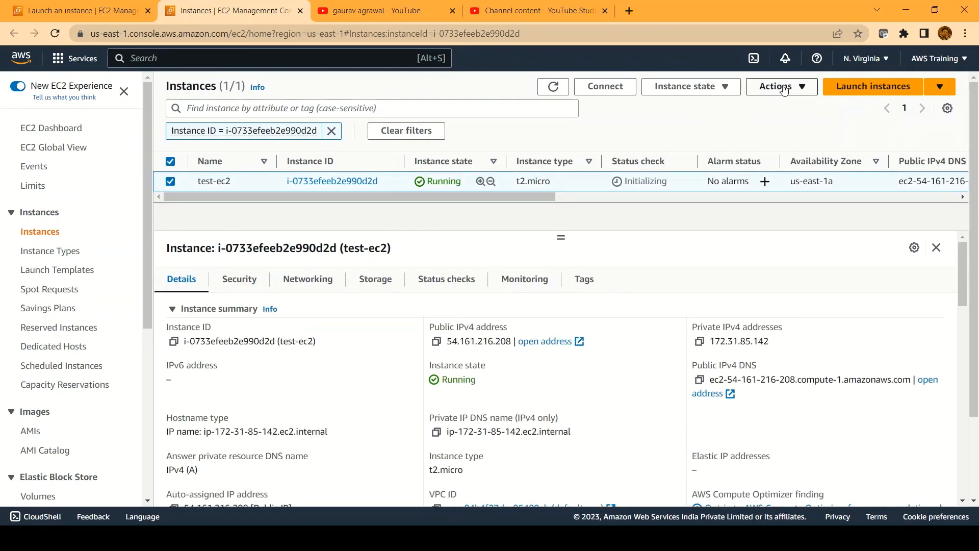
left_click(784, 90)
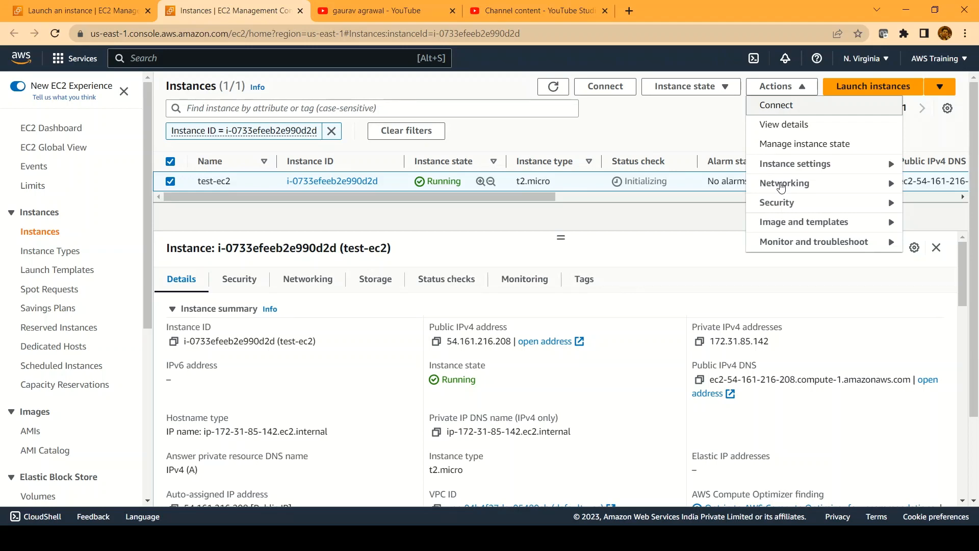
left_click(782, 185)
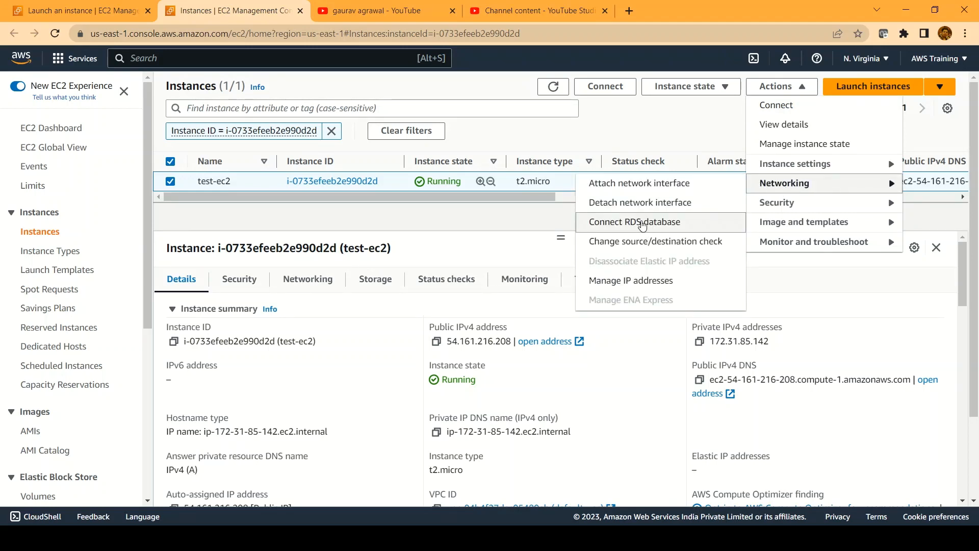
left_click(644, 224)
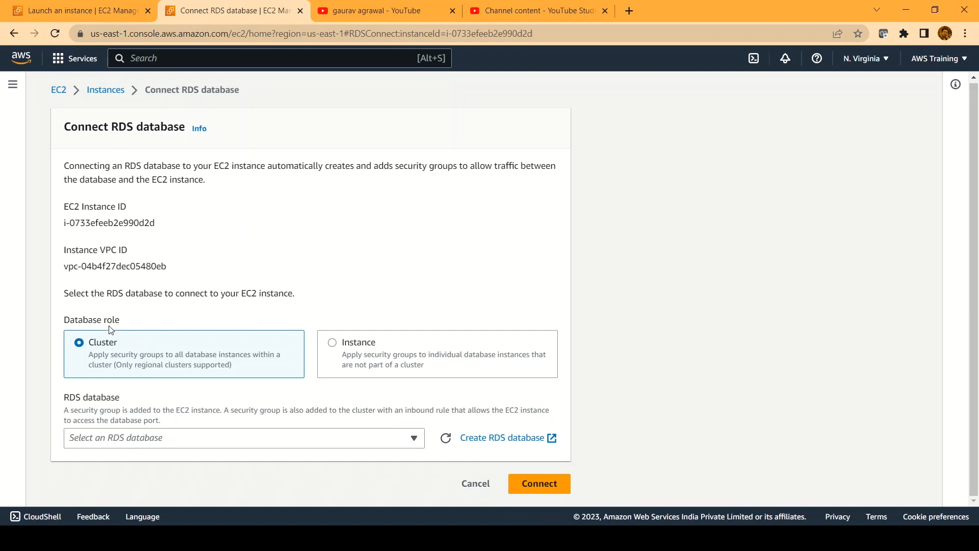
left_click(334, 345)
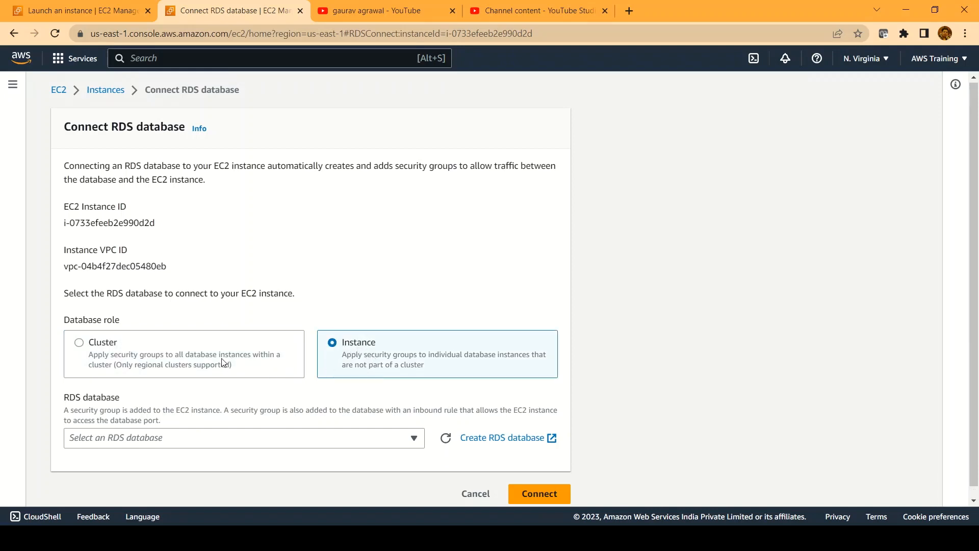
Select database-1, confirm the connection, and open database-1's details
scroll(223, 363, "down", 1)
scroll(366, 339, "down", 1)
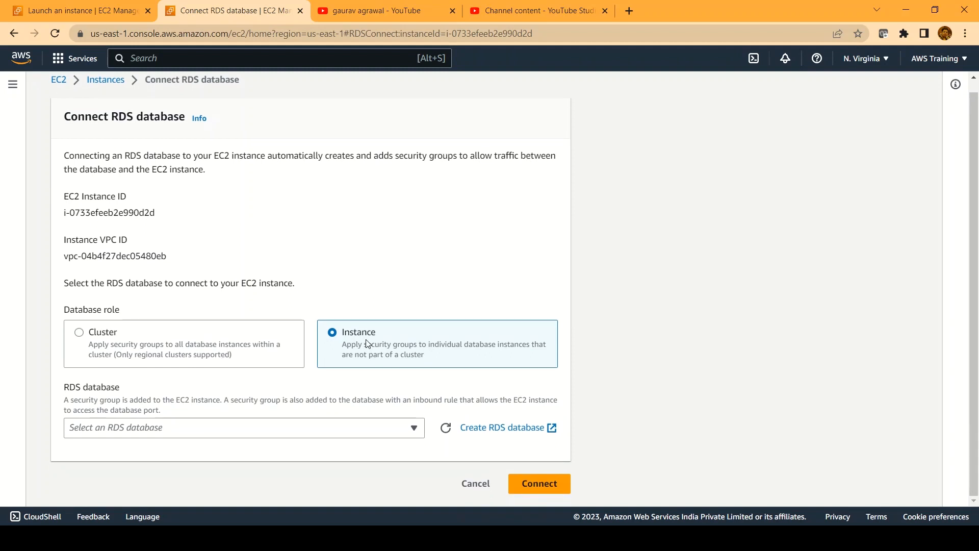
left_click(392, 434)
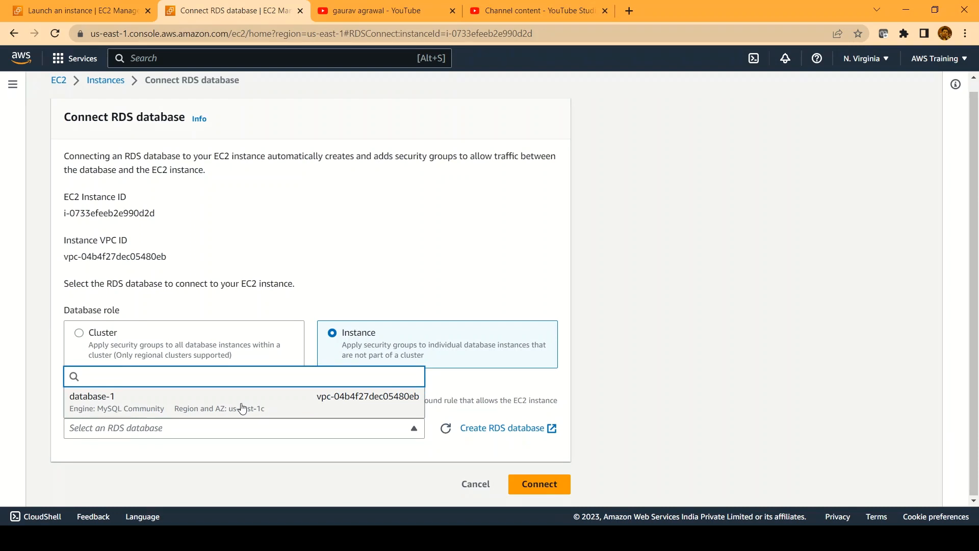
left_click(219, 409)
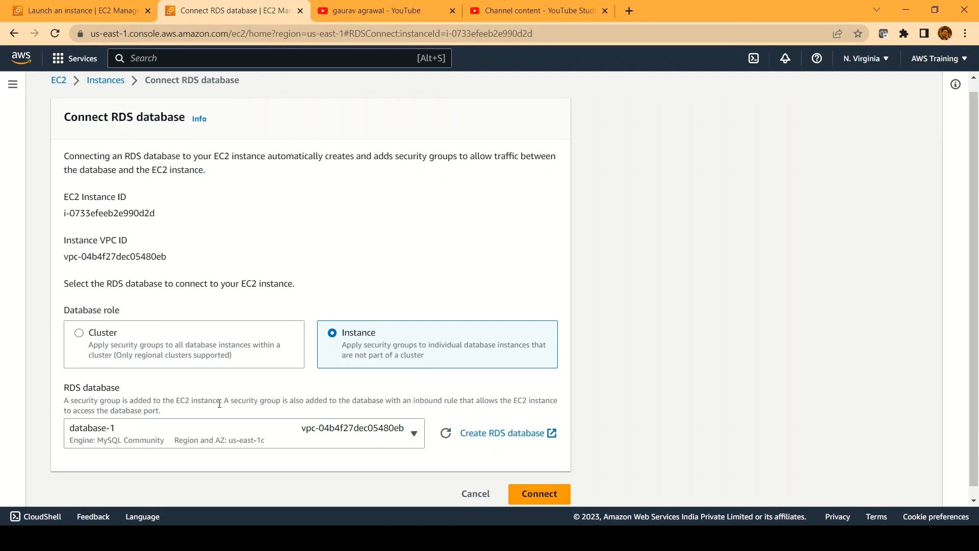
scroll(690, 363, "down", 2)
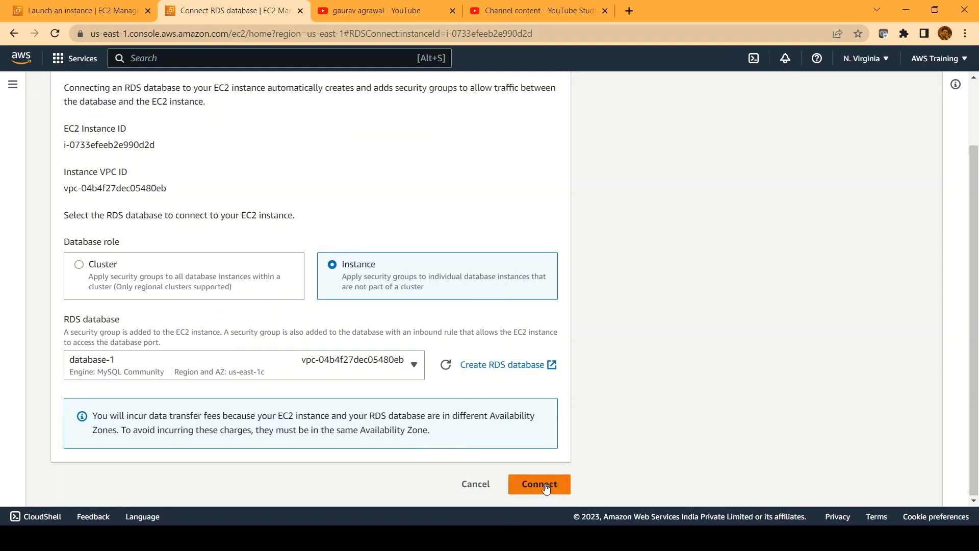
left_click(546, 488)
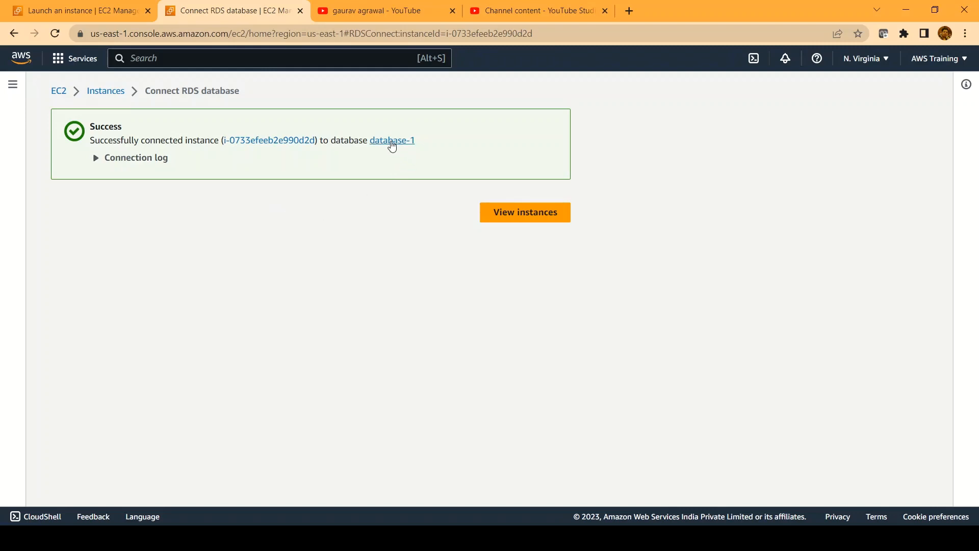
left_click(392, 140)
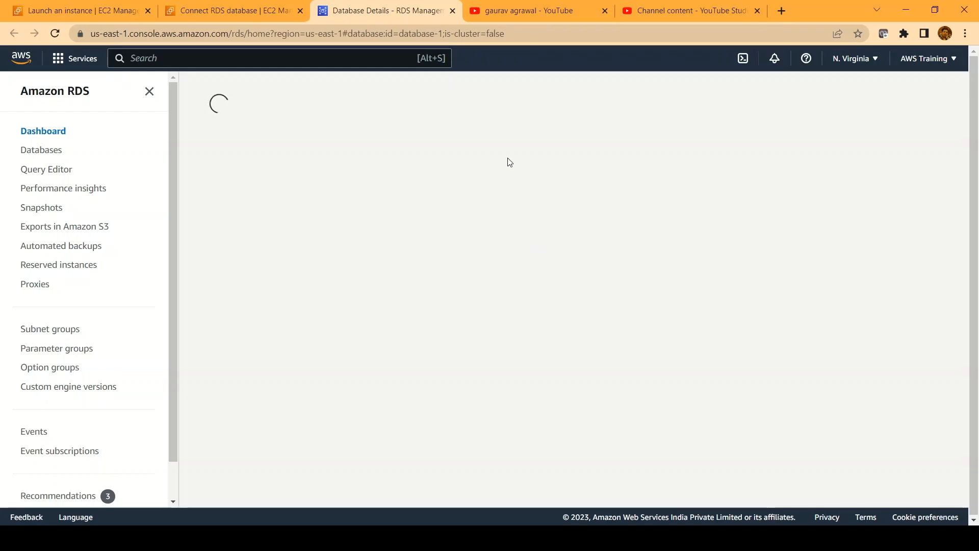
Check database-1's Connectivity & security section and open its rds-sg1 VPC security group
scroll(538, 344, "down", 2)
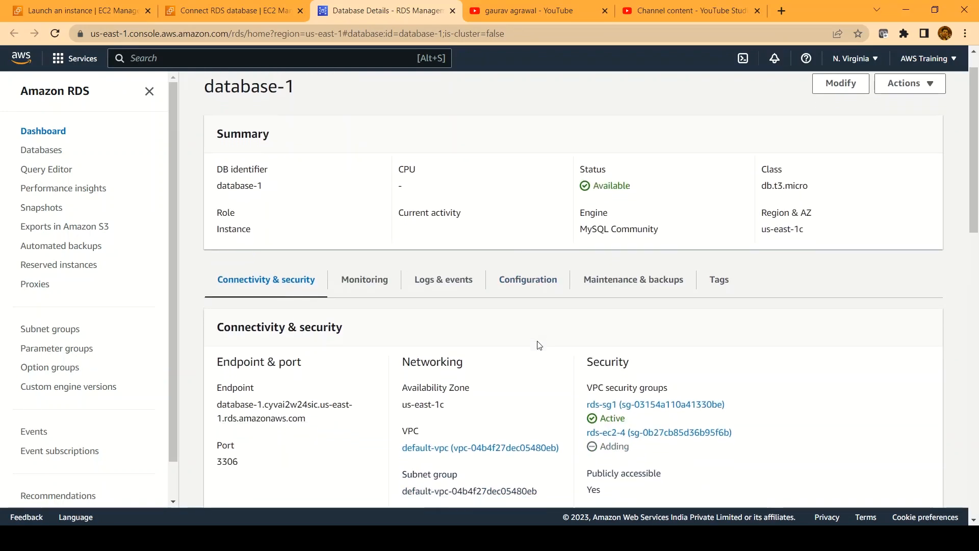
scroll(538, 345, "down", 2)
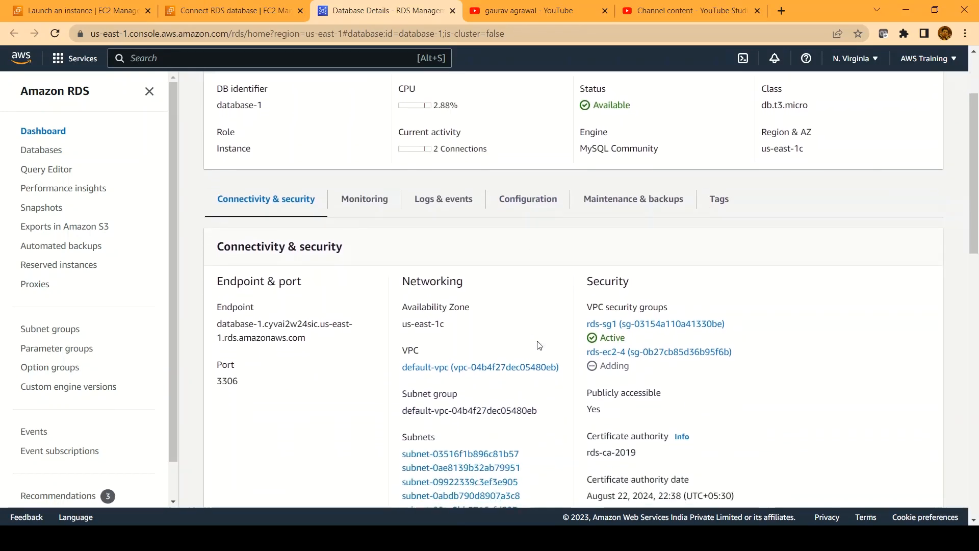
scroll(533, 327, "down", 1)
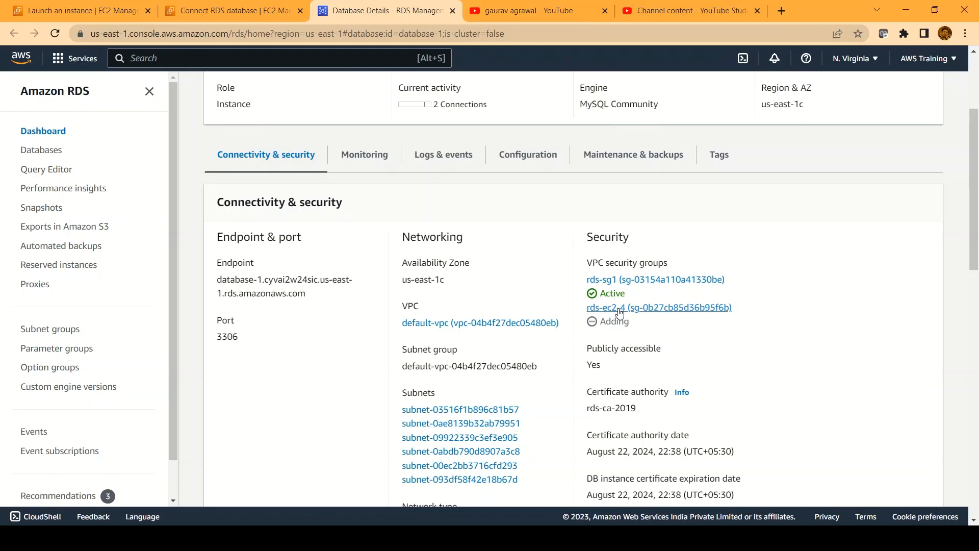
left_click(623, 281)
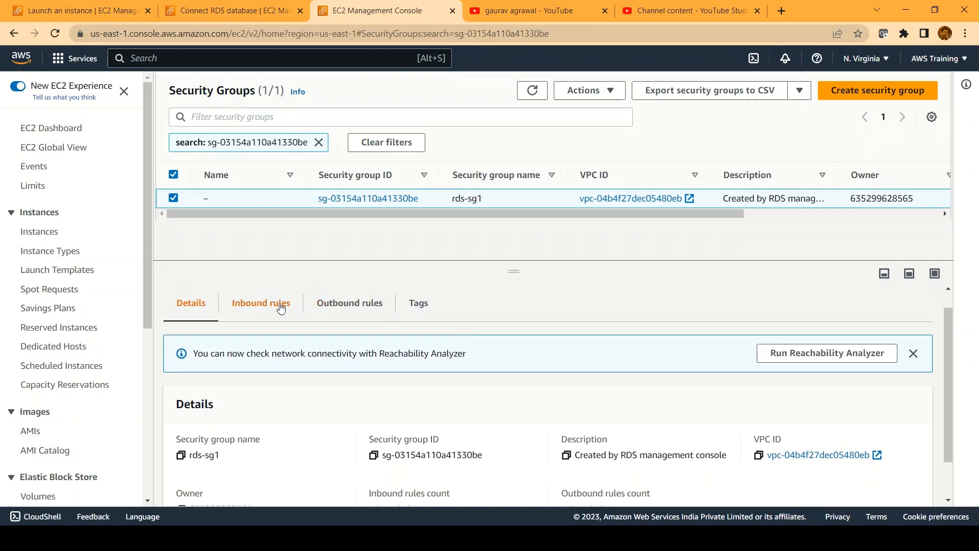
Inspect rds-sg1's MySQL port 3306 inbound rule in the edit view, then cancel without changes
left_click(261, 304)
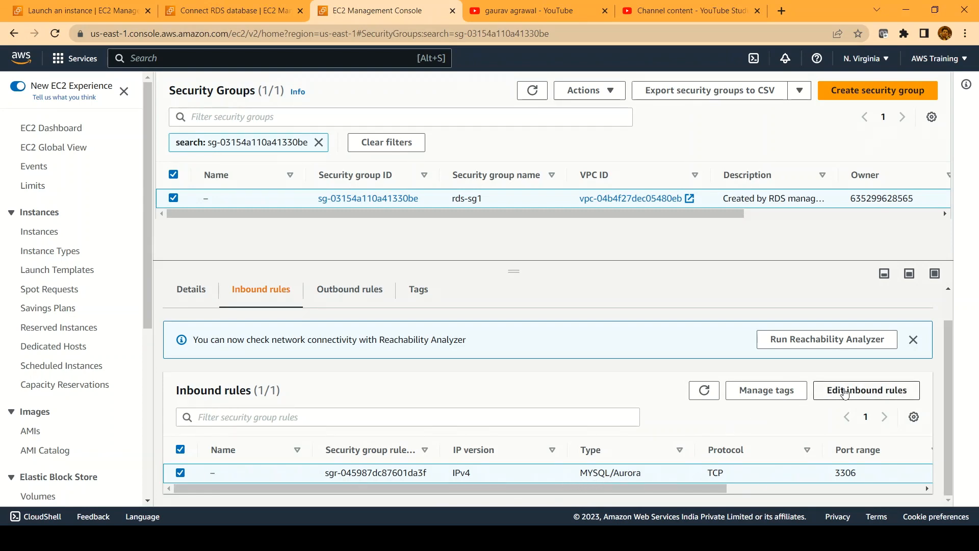
left_click(826, 392)
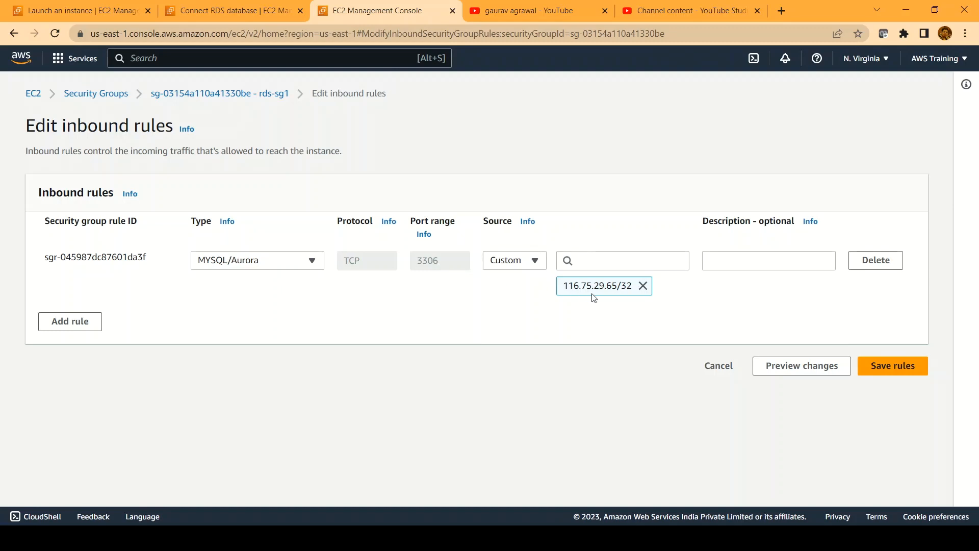
left_click(724, 374)
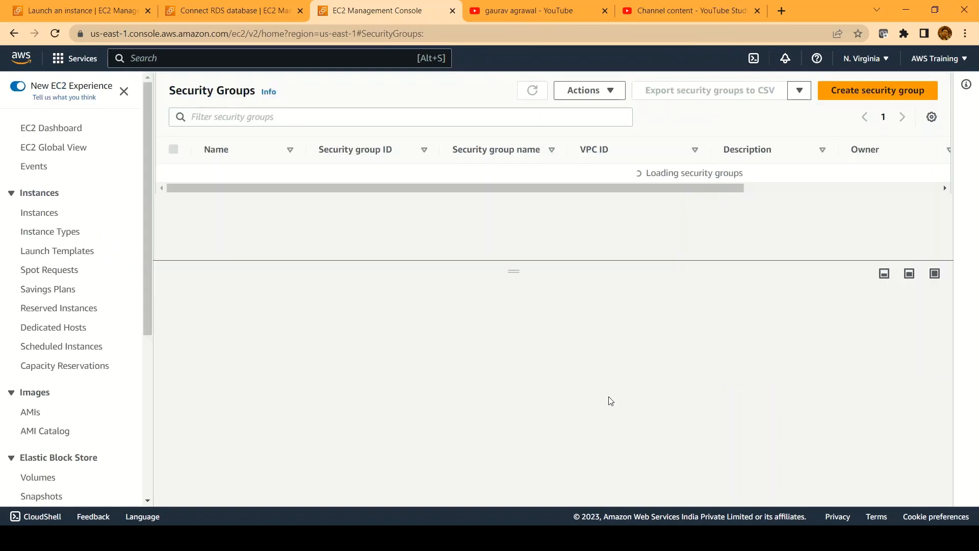